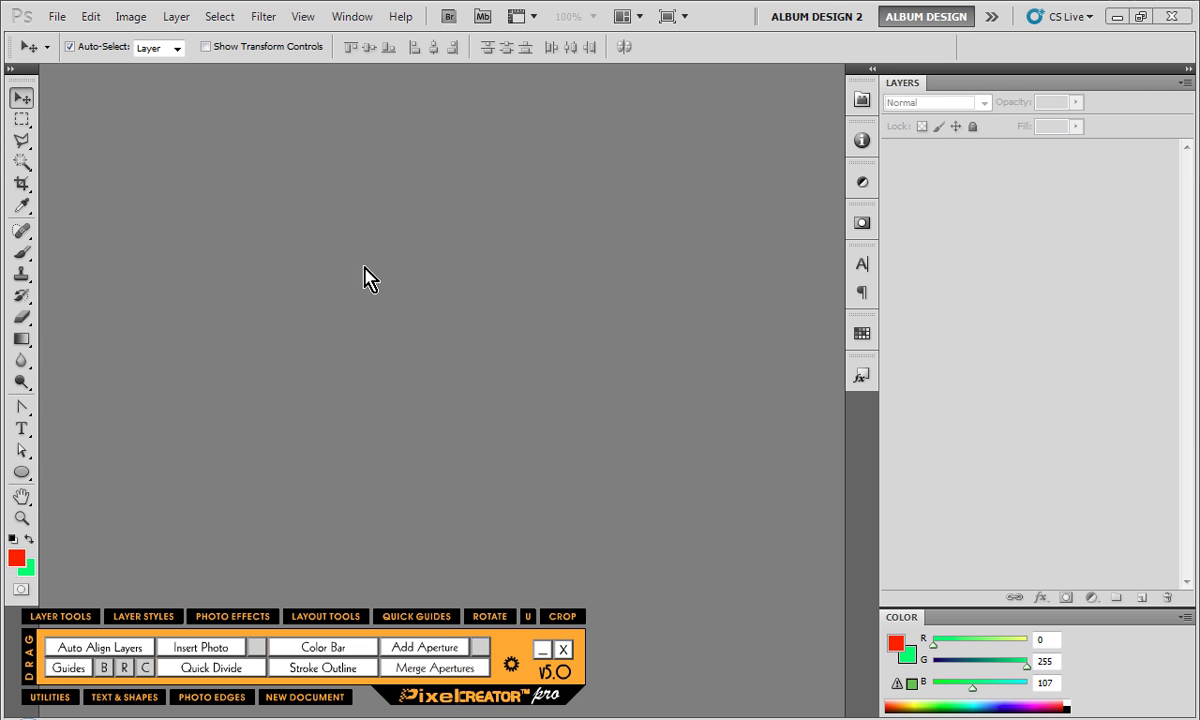
Reset the foreground and background colours to default black and white
key("d")
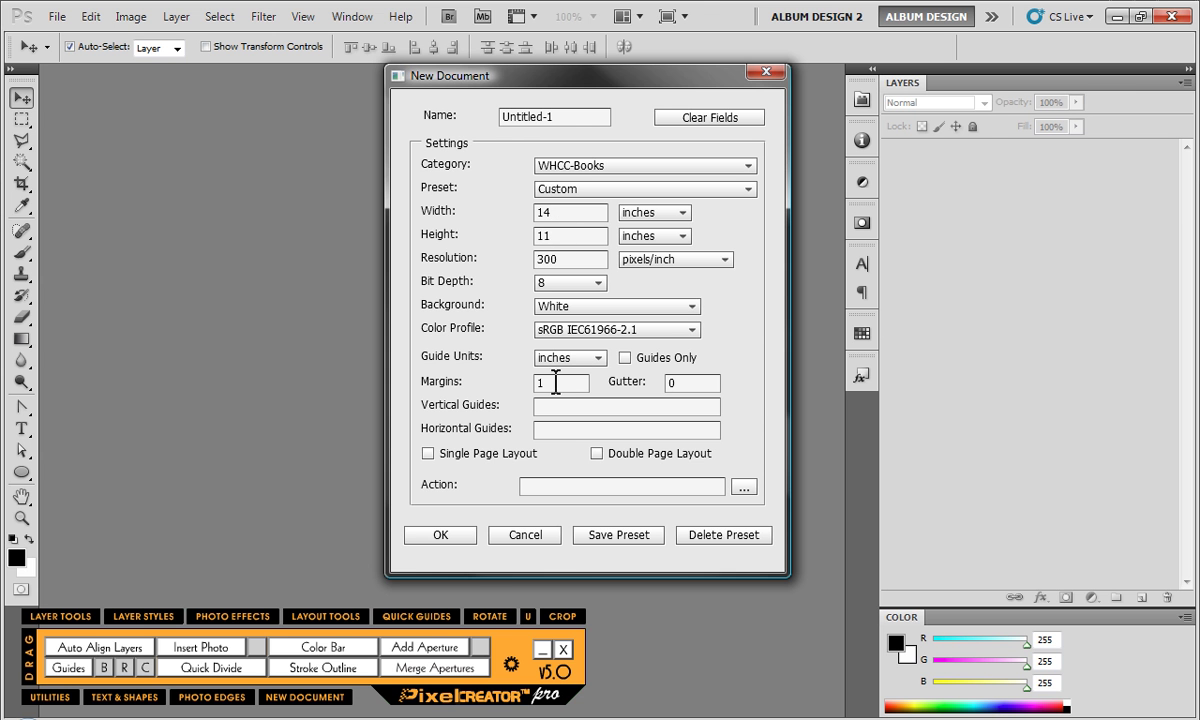
Create the 14 × 11 inch document and set the marquee selection style to Normal
left_click(445, 537)
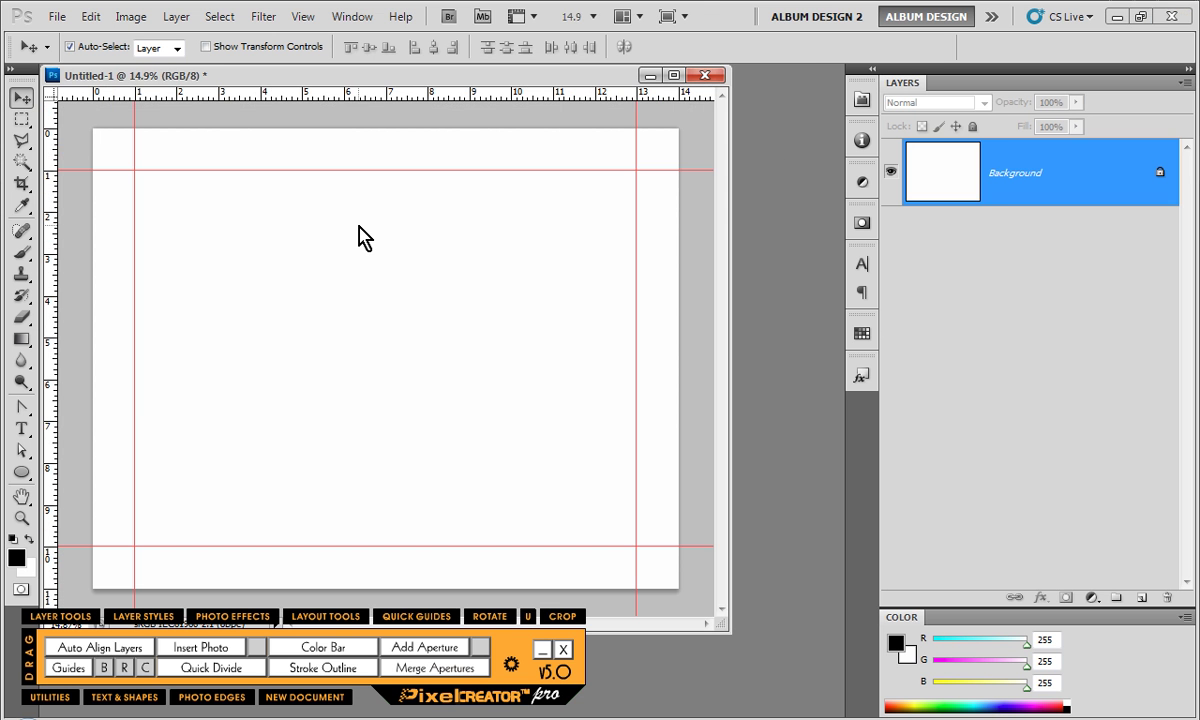
left_click(21, 118)
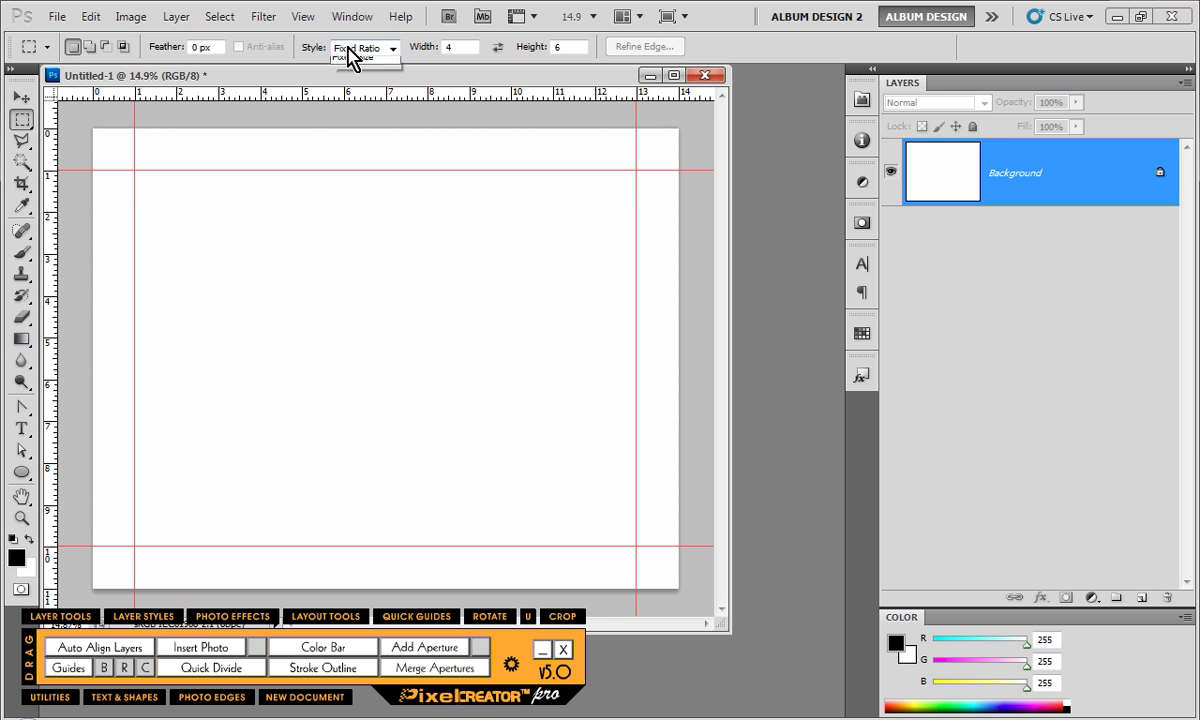
left_click(352, 49)
left_click(355, 62)
Select a small area just above the bottom-right margin corner
left_click(163, 212)
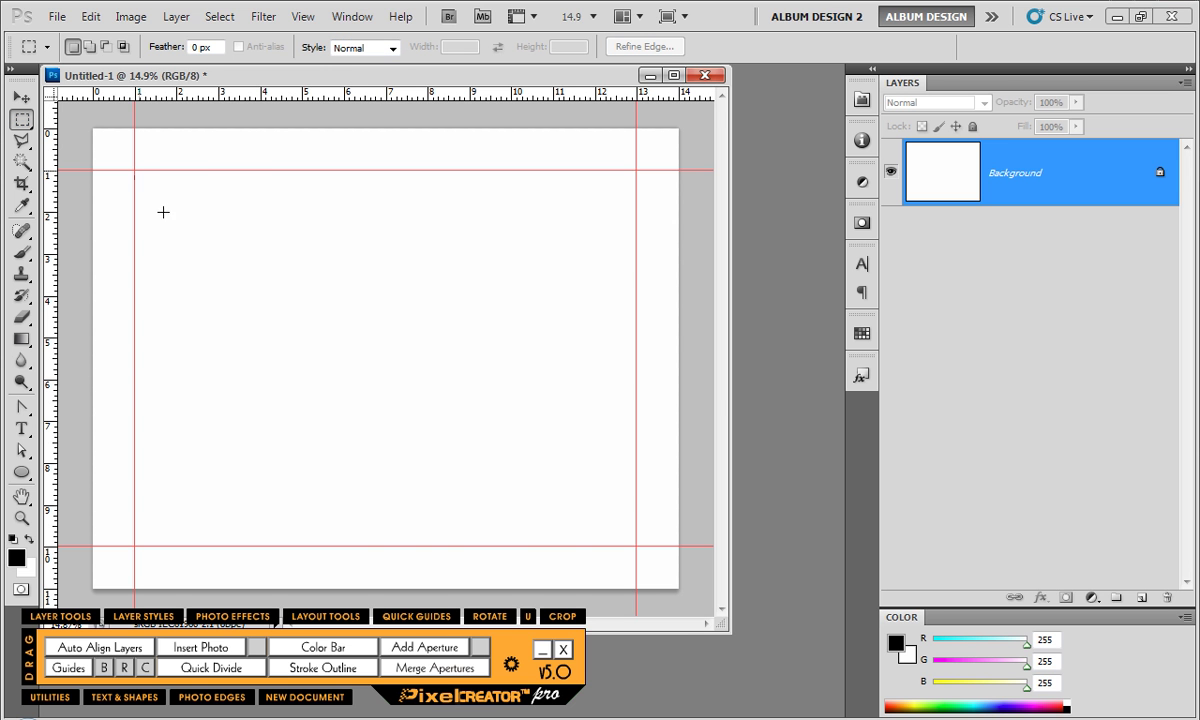
left_click_drag(530, 487, 620, 542)
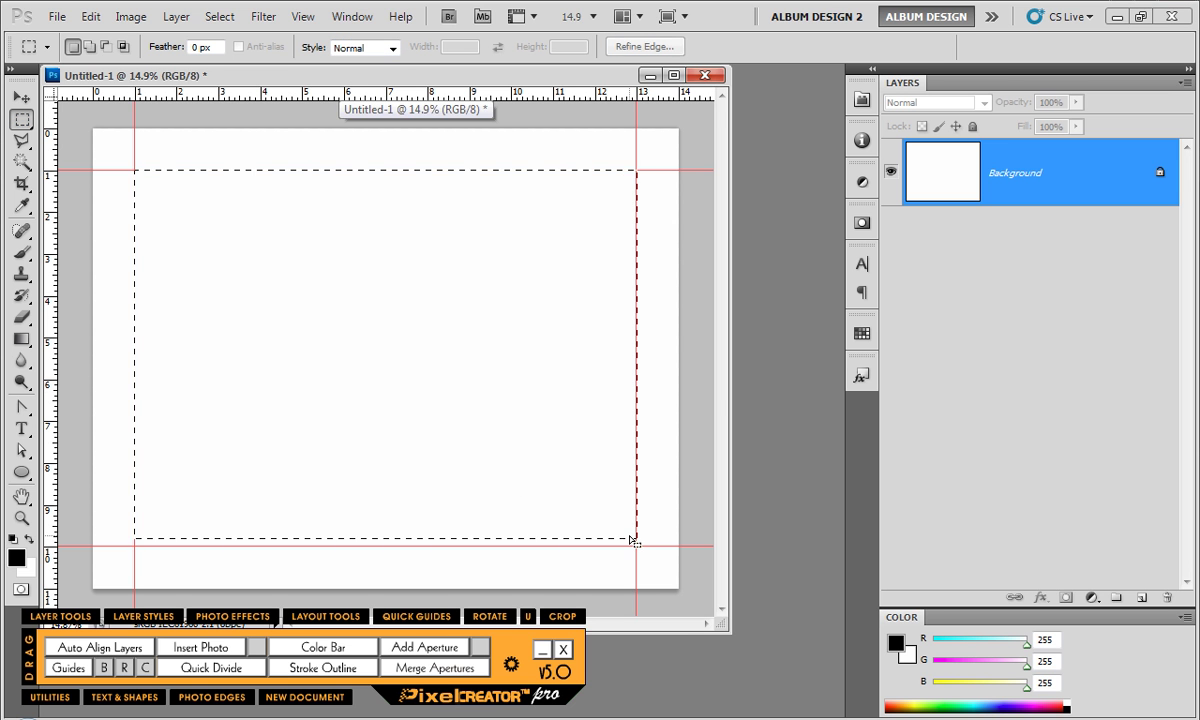
key("ctrl+d")
left_click_drag(636, 487, 557, 547)
Add a bottom guide at .5 in, then select the margin area down to it
left_click(69, 667)
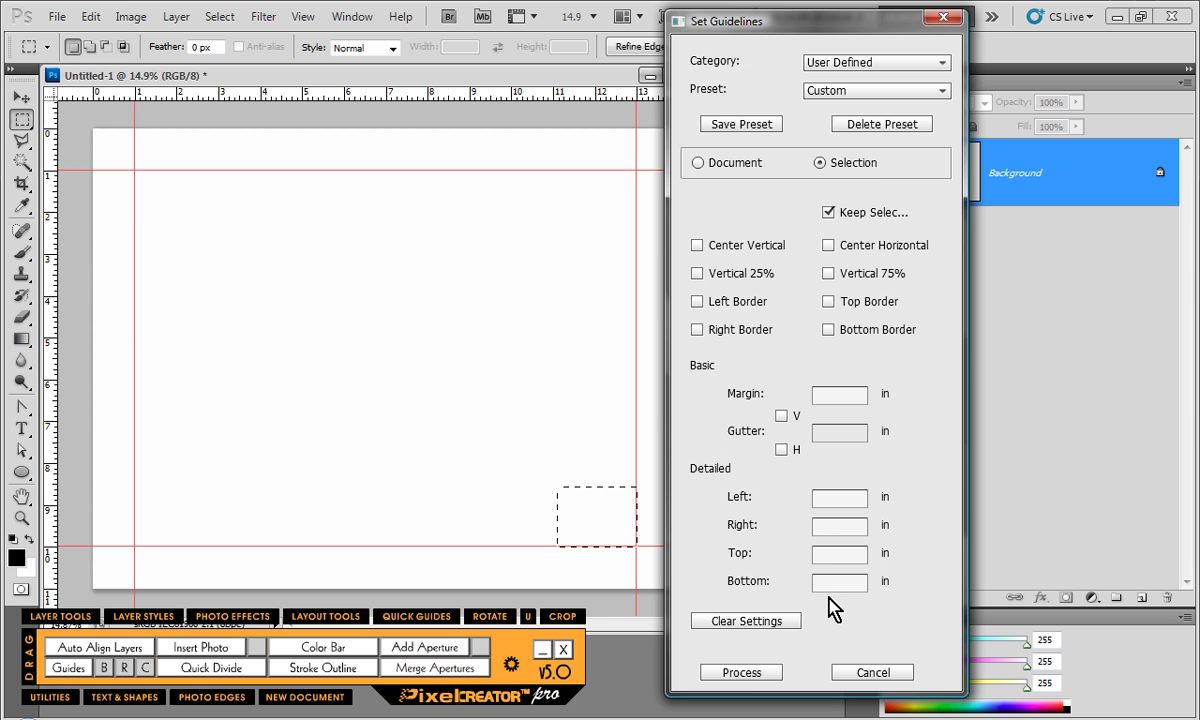
left_click(835, 580)
type(".5")
key("Return")
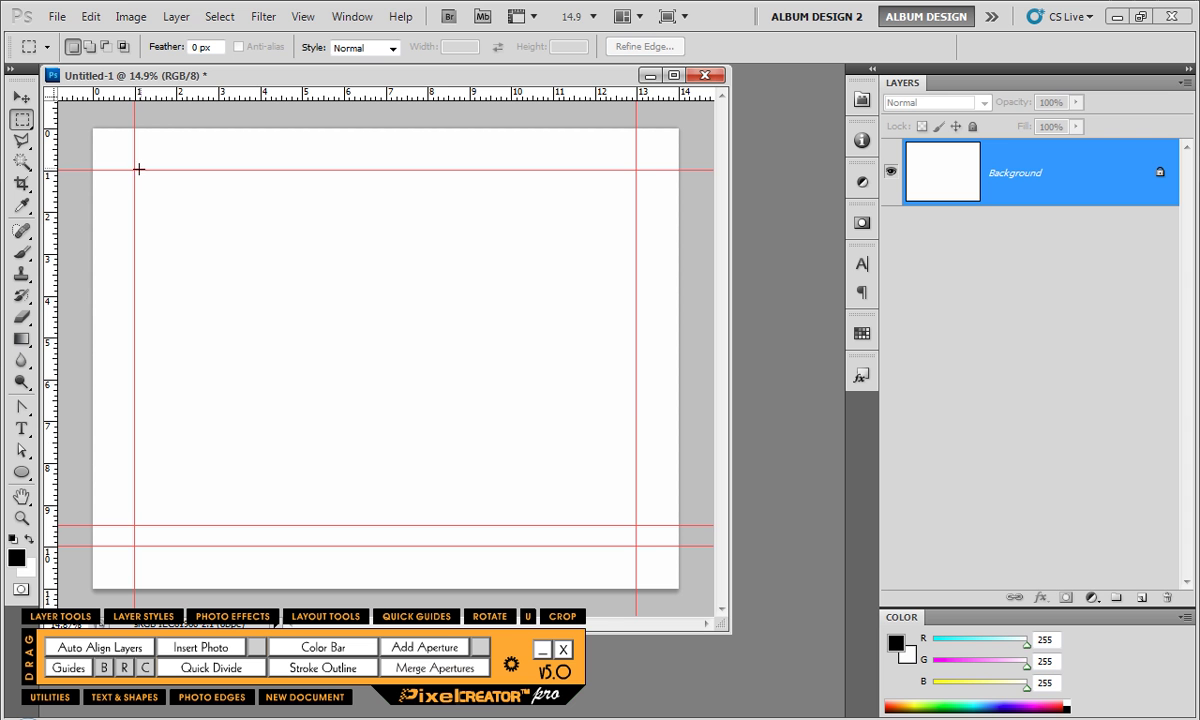
left_click_drag(137, 174, 567, 477)
left_click_drag(612, 528, 632, 520)
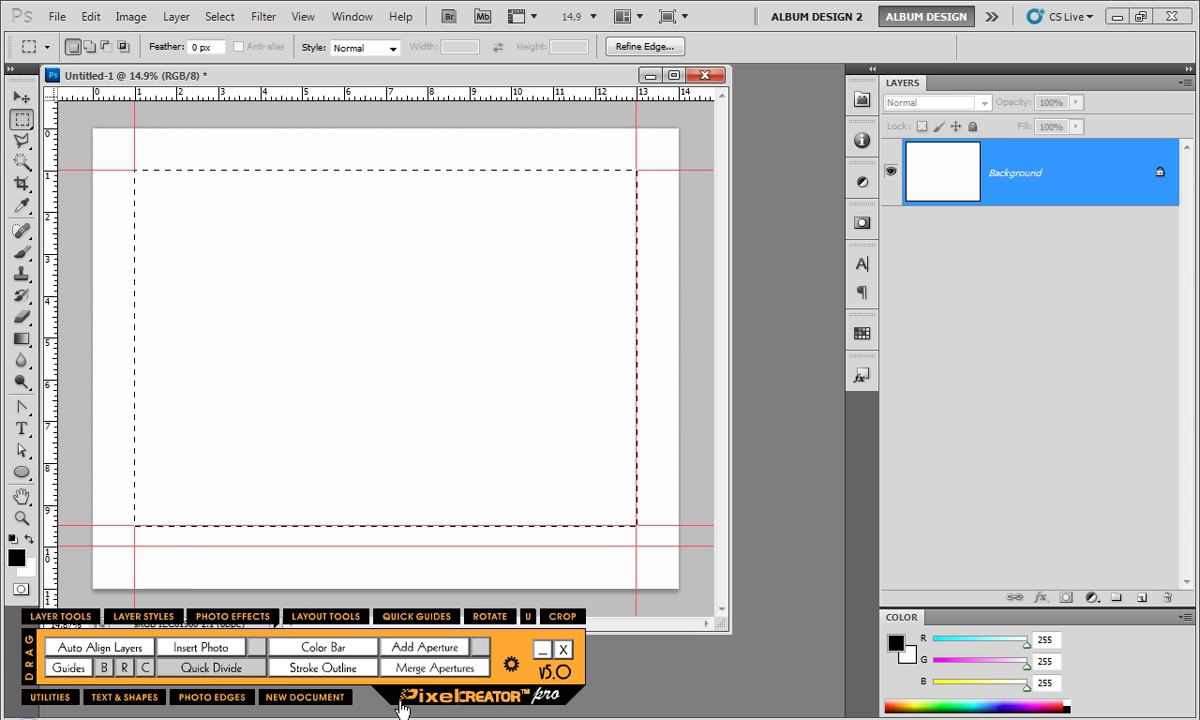
Make dark green the foreground and Quick Divide into 4 vertical (.65 in) by 6 horizontal (.25 in)
left_click(982, 714)
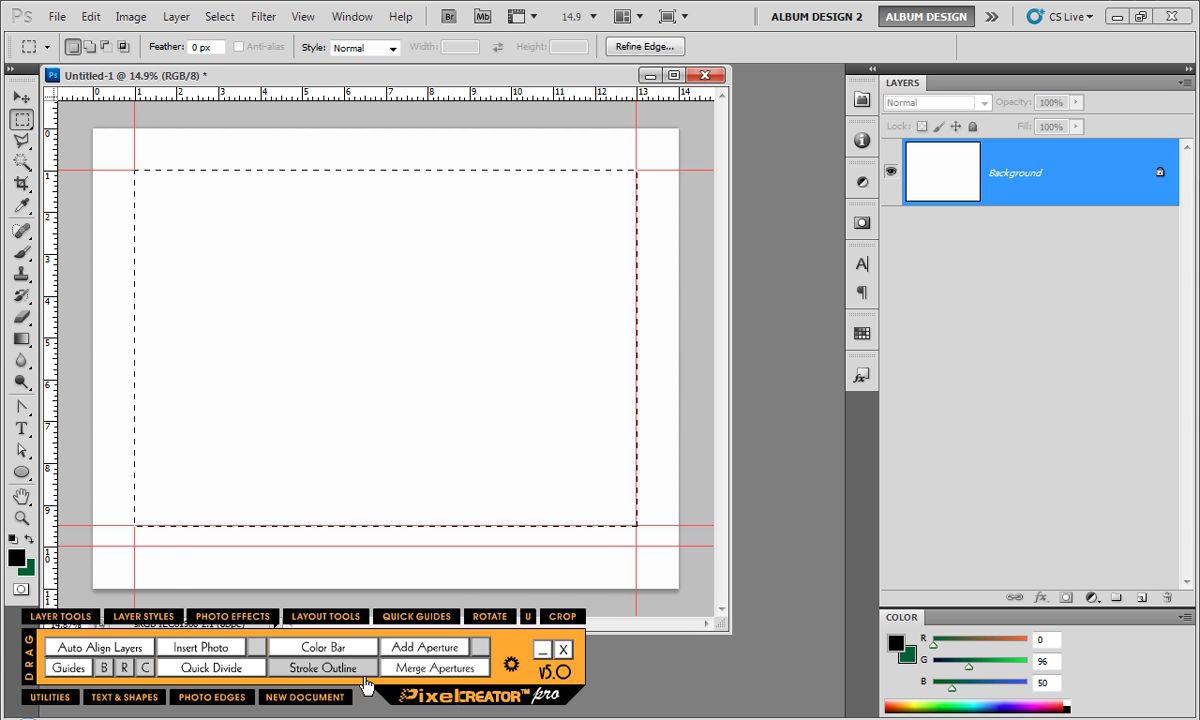
key("x")
left_click(249, 671)
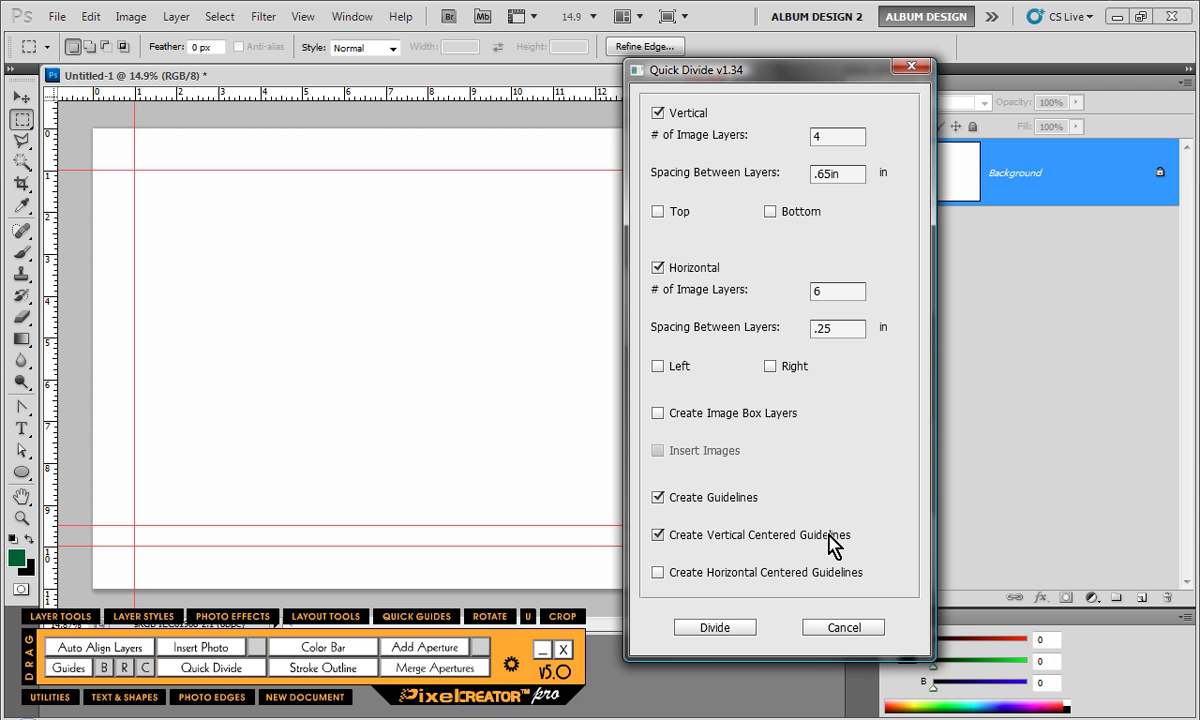
left_click(735, 630)
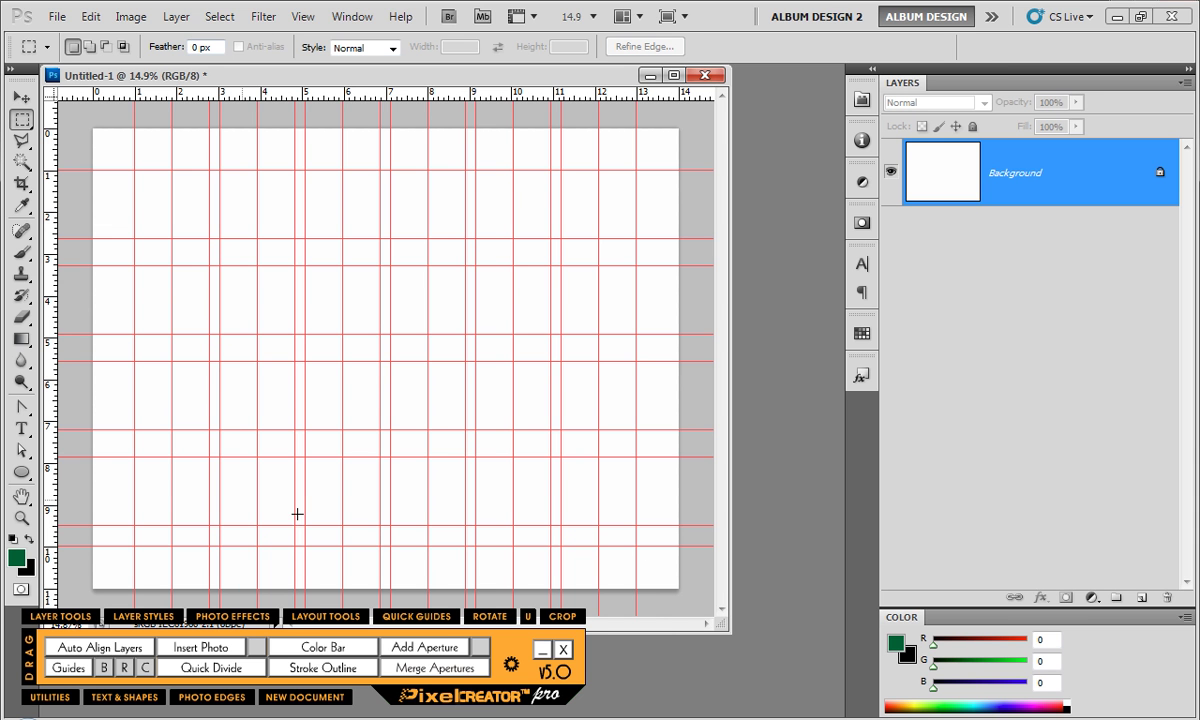
Make a Fixed Ratio 4×6 selection in the top-left cell and turn it into a green image box
left_click(357, 50)
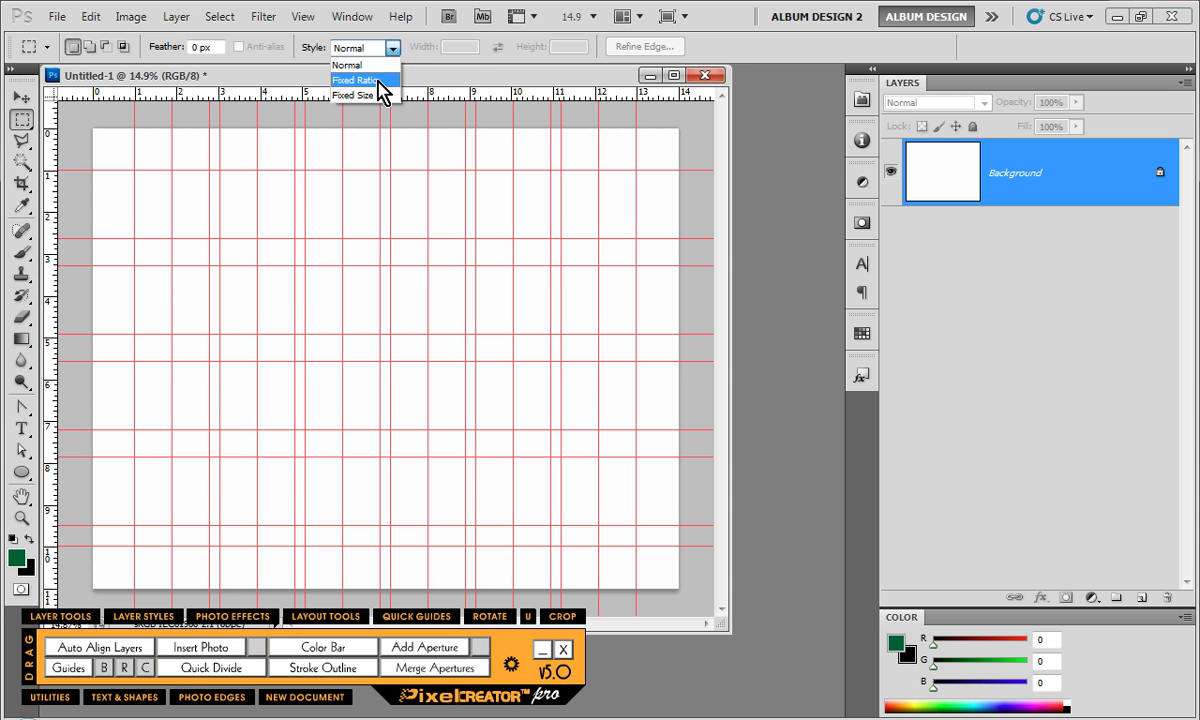
left_click(380, 88)
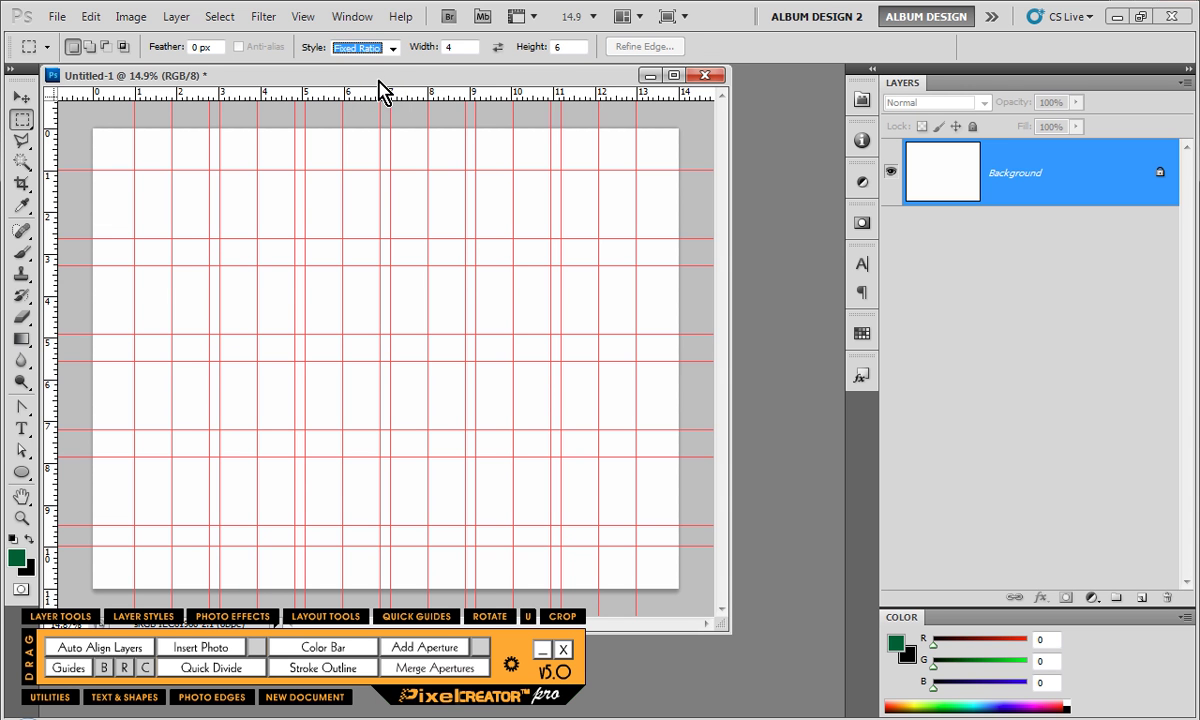
left_click(151, 174)
left_click_drag(187, 216, 200, 239)
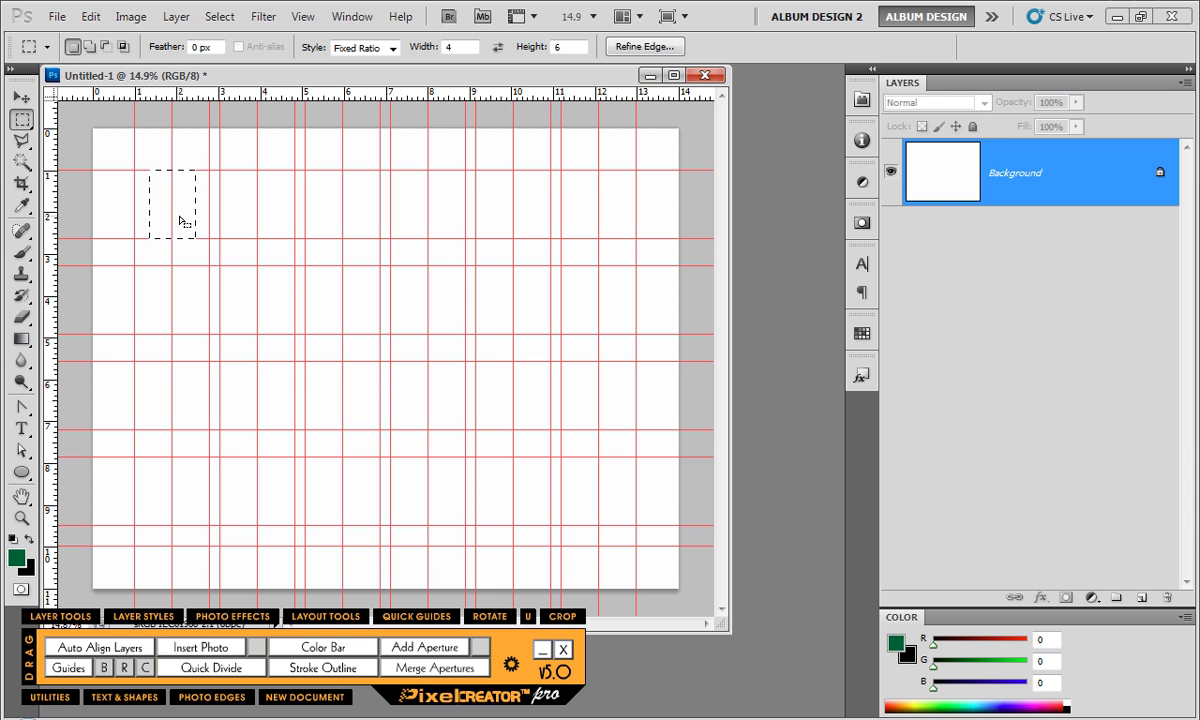
left_click(426, 652)
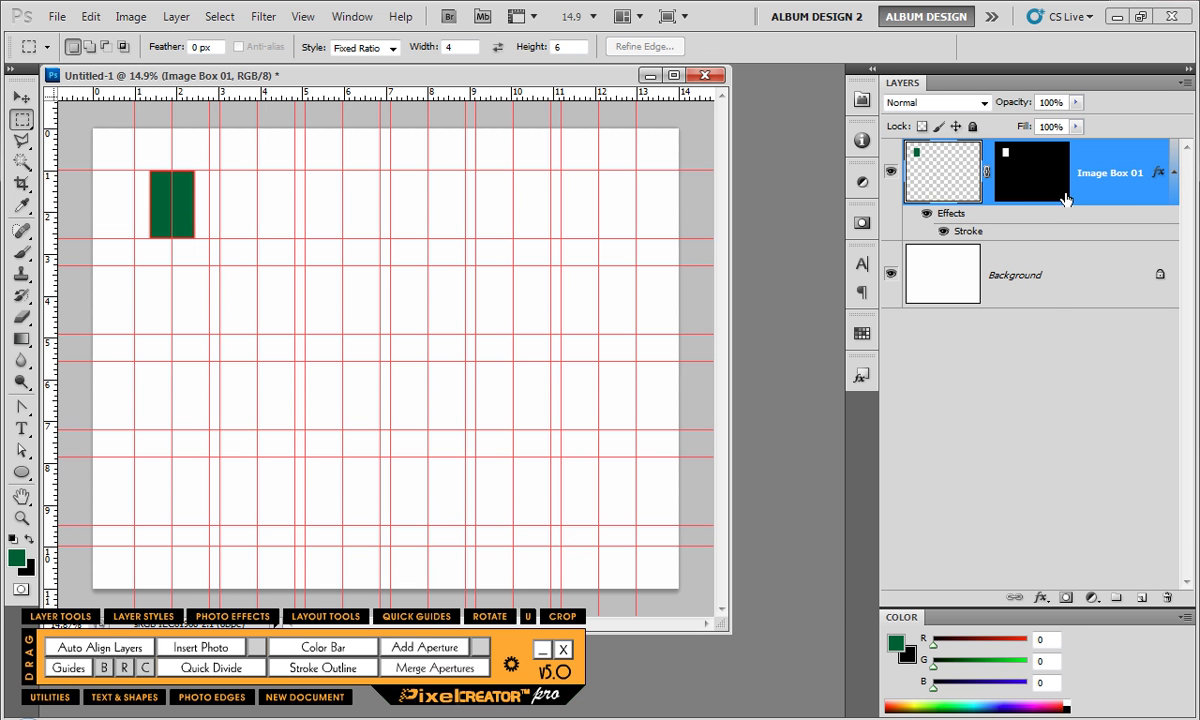
Give Image Box 01 a 5 px dark navy stroke
double_click(900, 234)
left_click(693, 362)
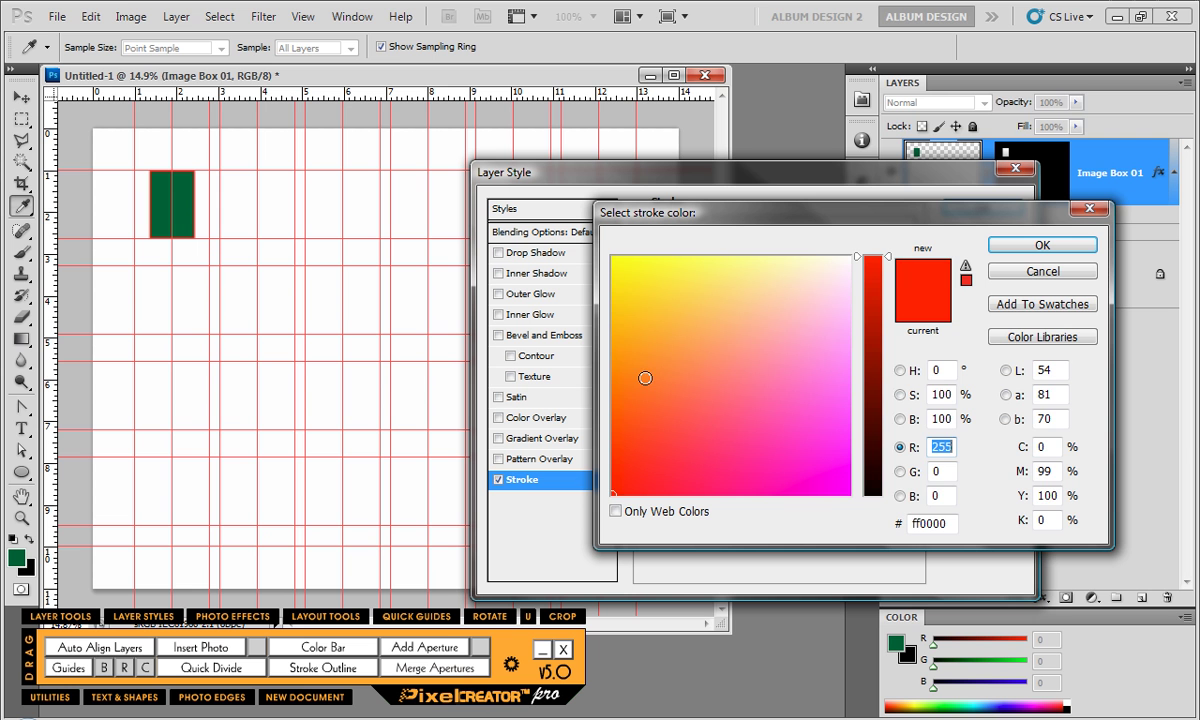
left_click_drag(750, 392, 621, 509)
left_click_drag(884, 455, 870, 508)
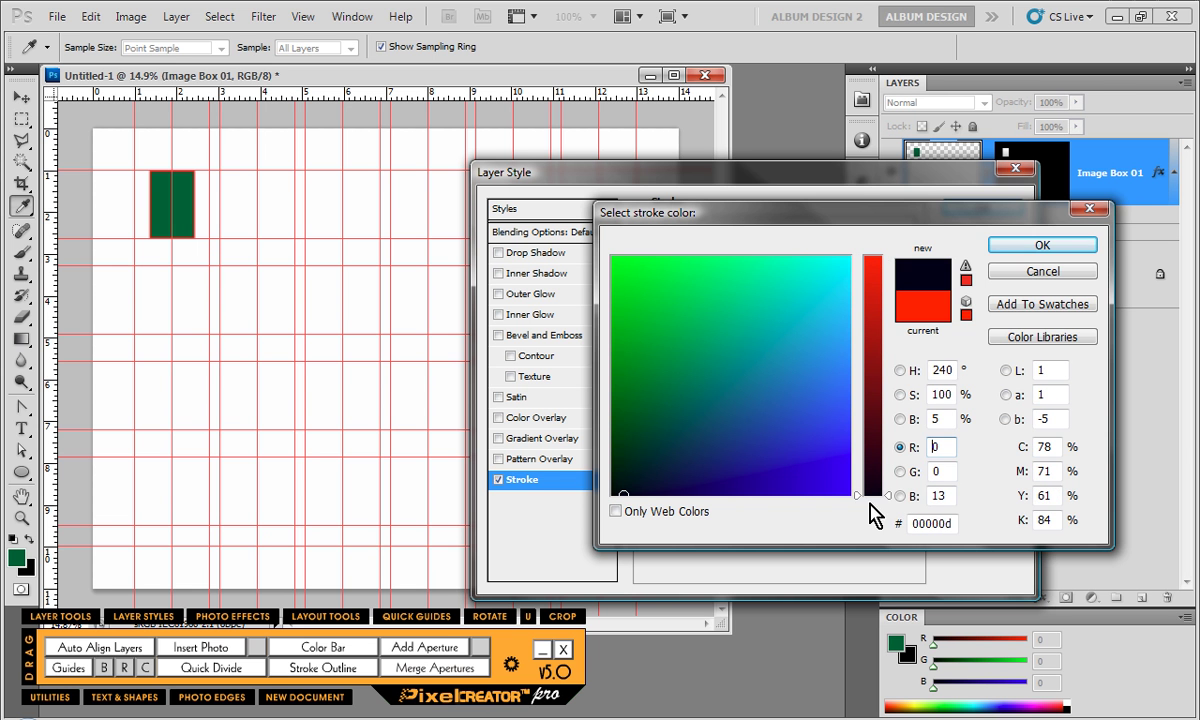
left_click(997, 246)
type("5")
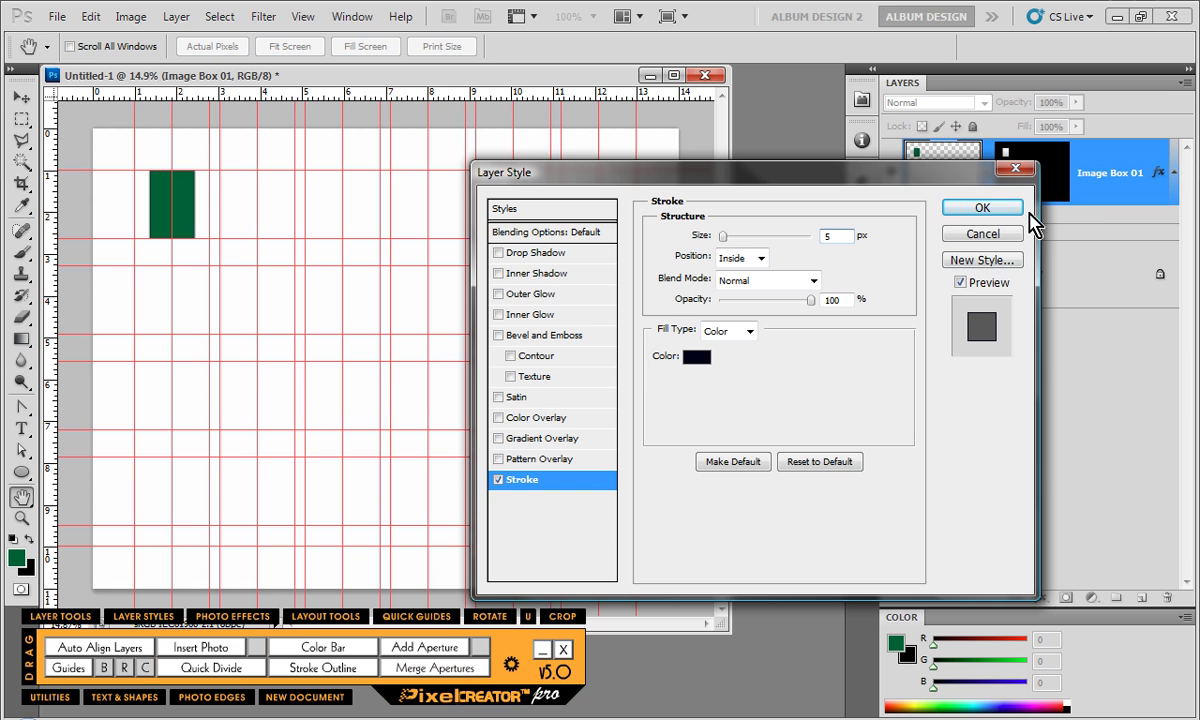
left_click(975, 207)
Reset colours to black and white and add a 'File Name Here' caption beneath the image box
key("m")
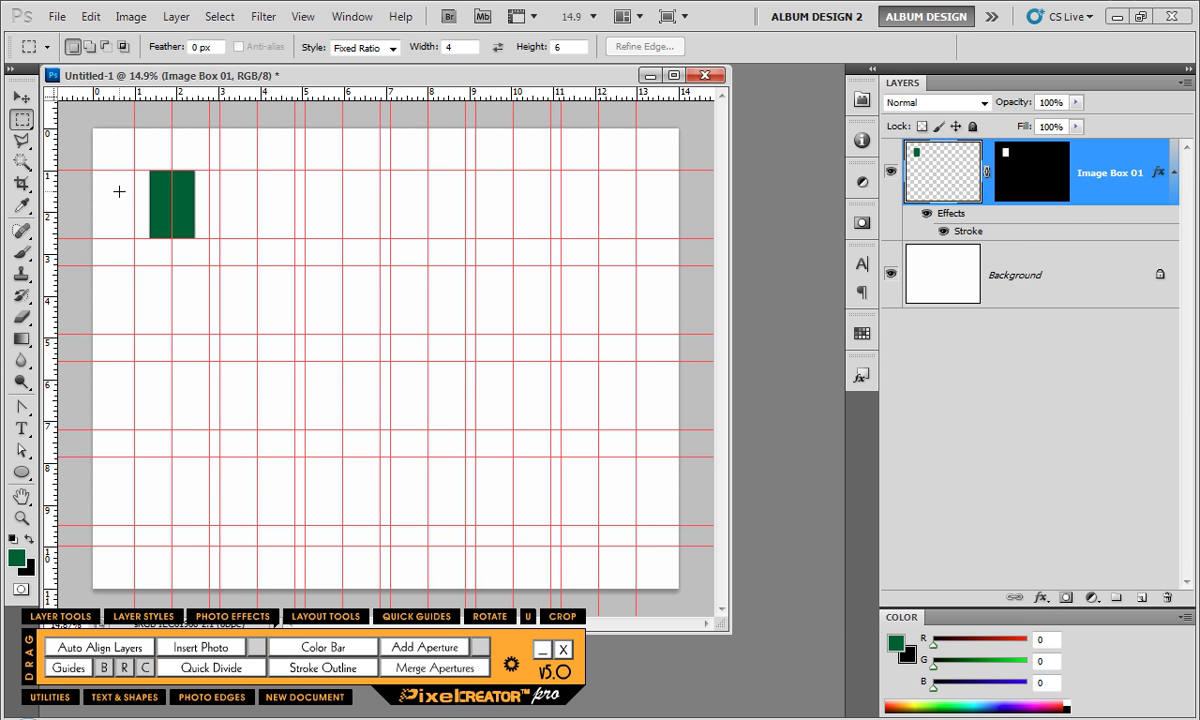
scroll(119, 191, "up", 1)
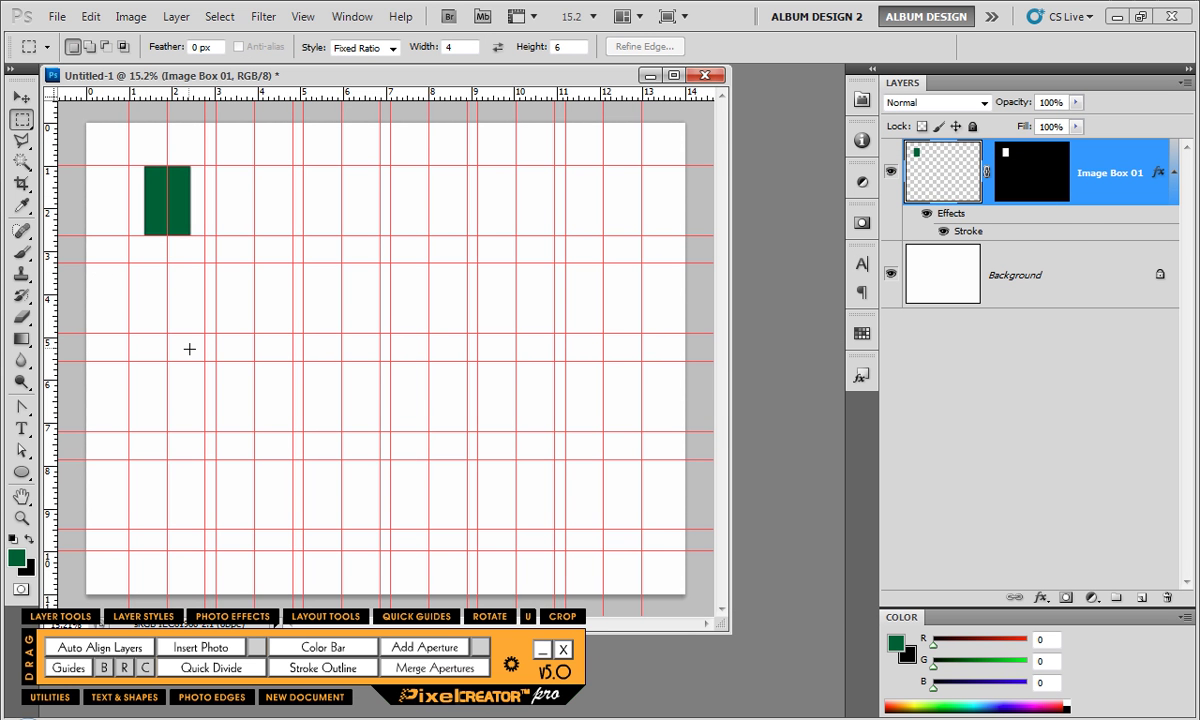
key("d")
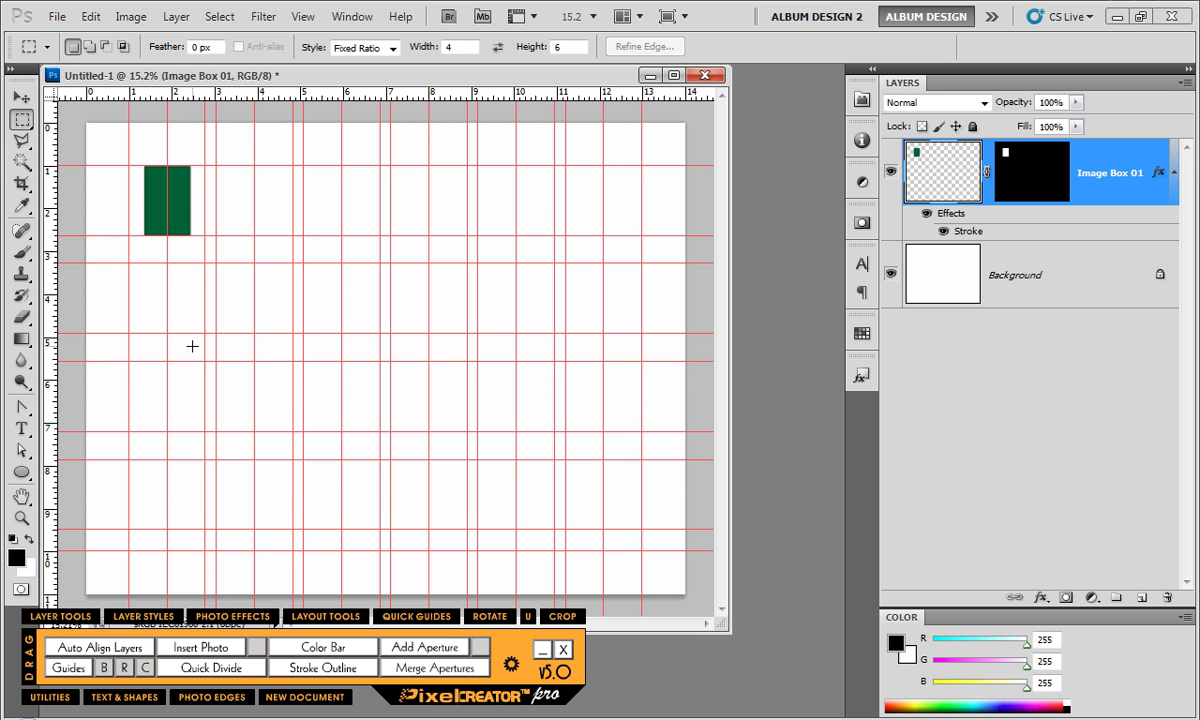
scroll(139, 219, "up", 1)
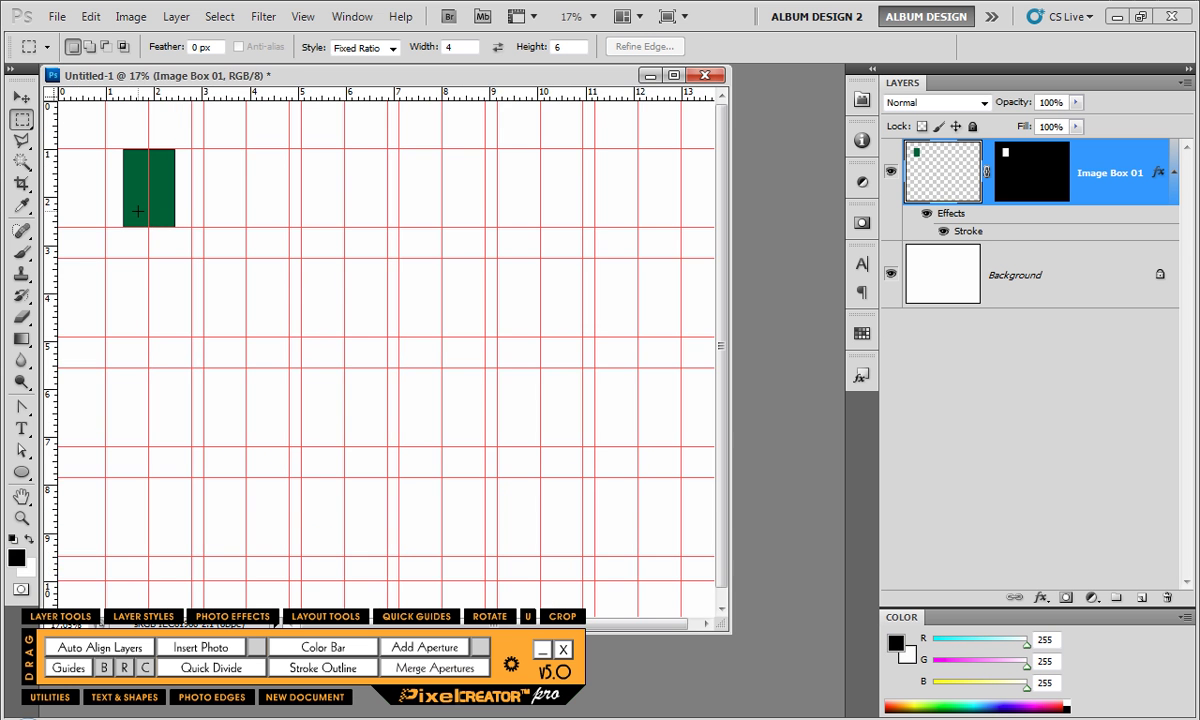
scroll(138, 211, "up", 4)
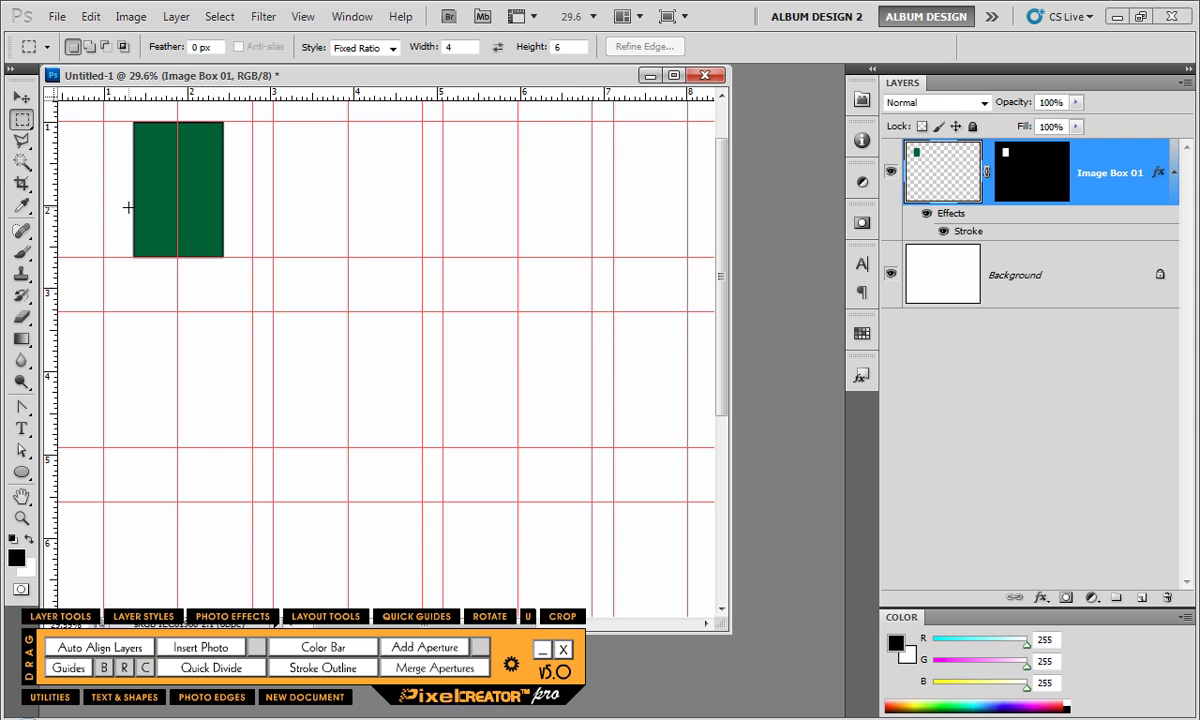
scroll(128, 207, "up", 1)
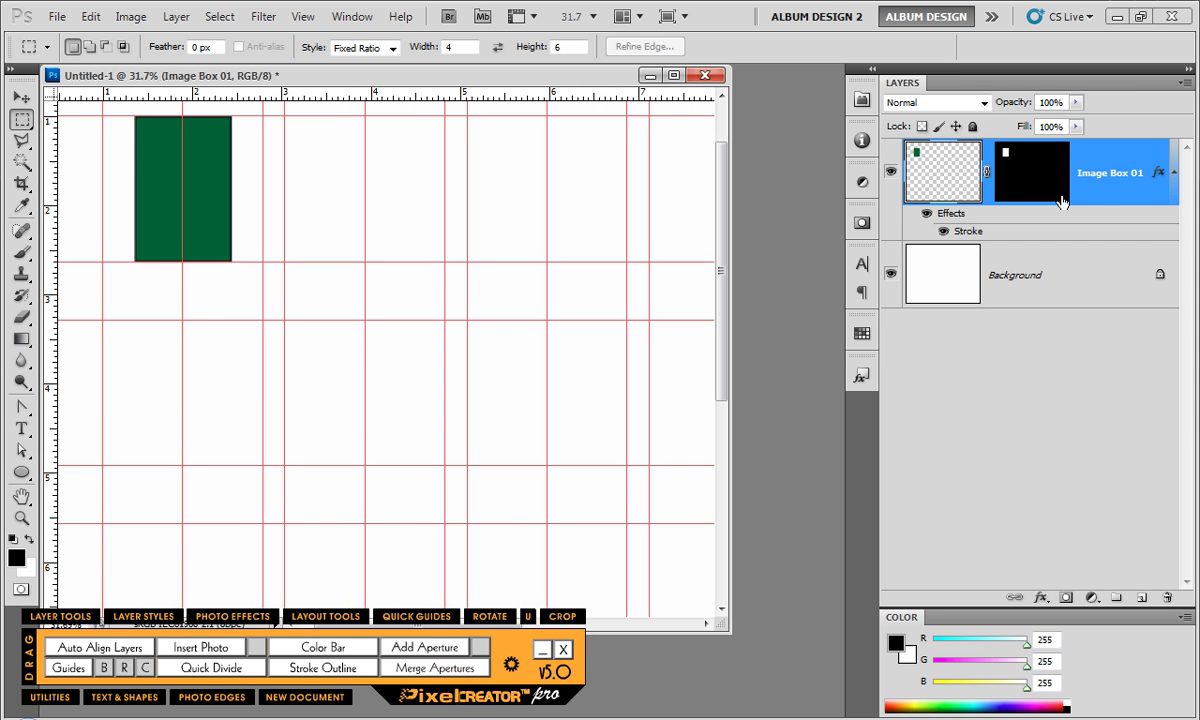
left_click(350, 616)
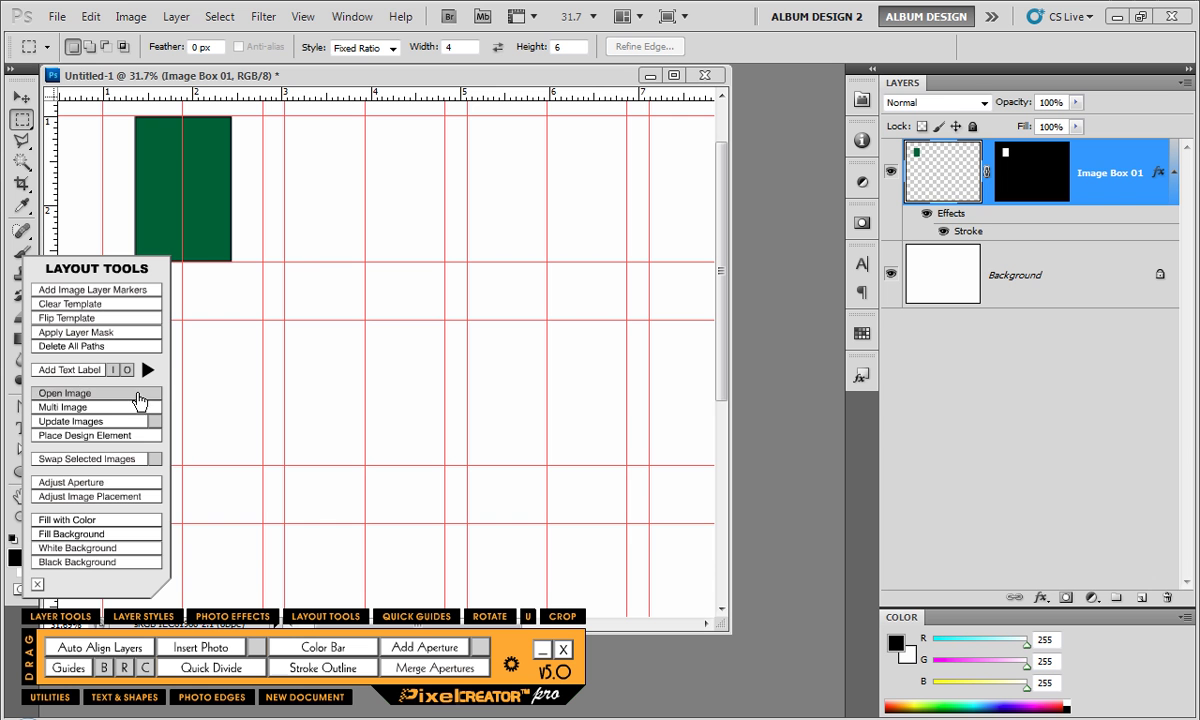
left_click(128, 371)
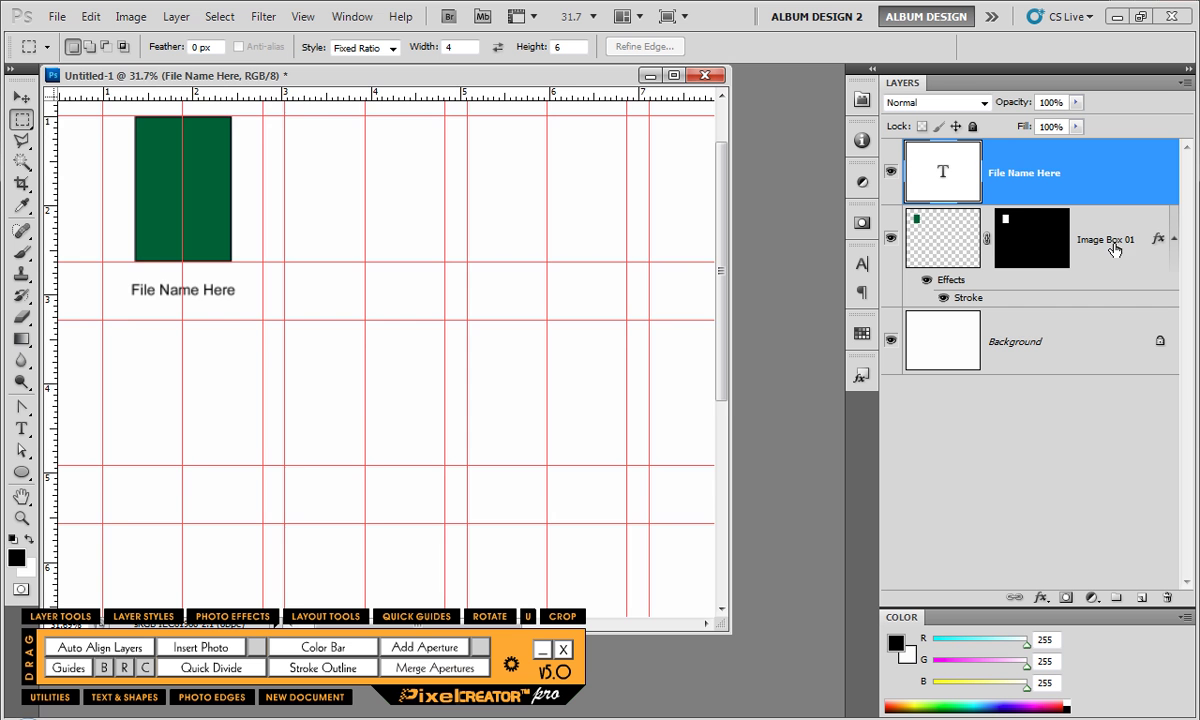
scroll(331, 287, "down", 1)
scroll(83, 177, "down", 1)
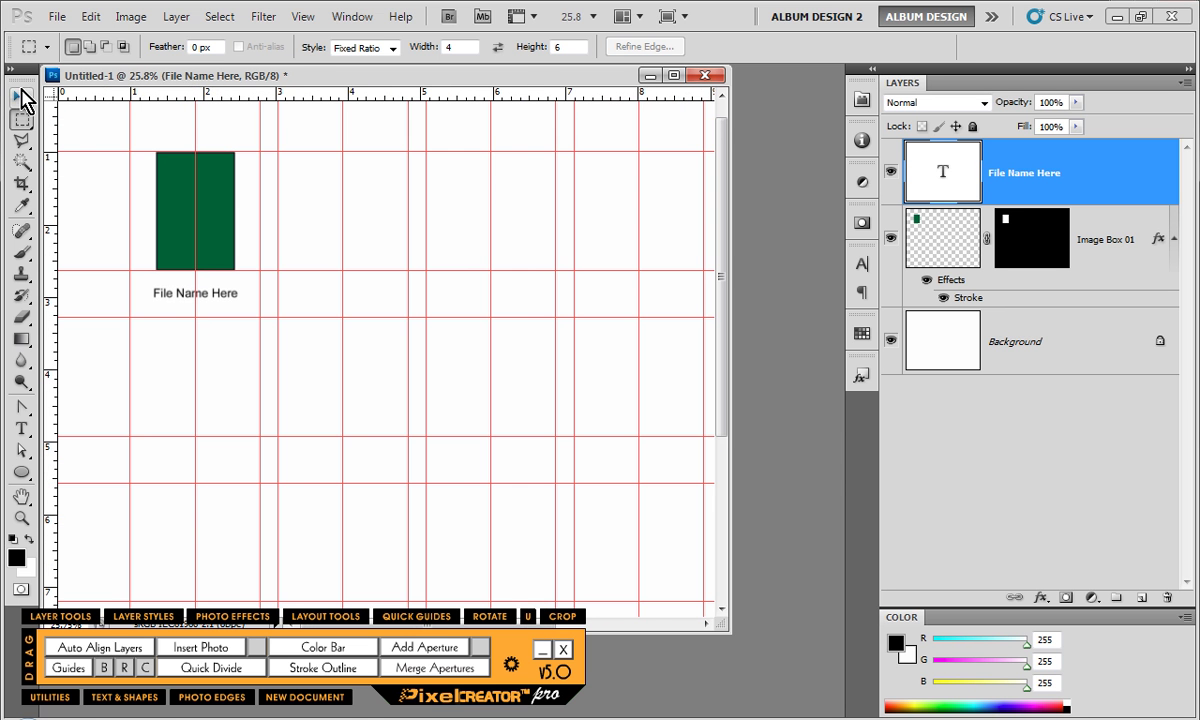
left_click(21, 97)
scroll(287, 268, "down", 5)
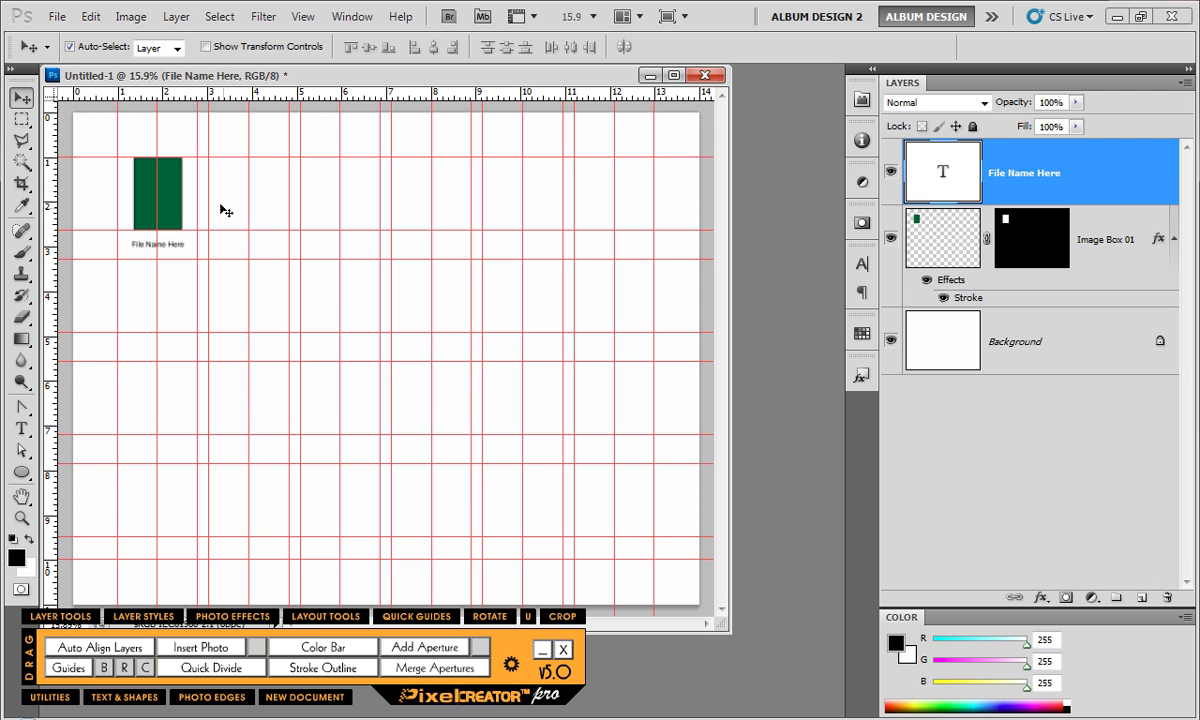
Alt-drag copies of the captioned box six across, then duplicate the row into four rows
left_click_drag(219, 184, 506, 202)
left_click_drag(506, 202, 600, 210)
left_click(600, 210, "alt")
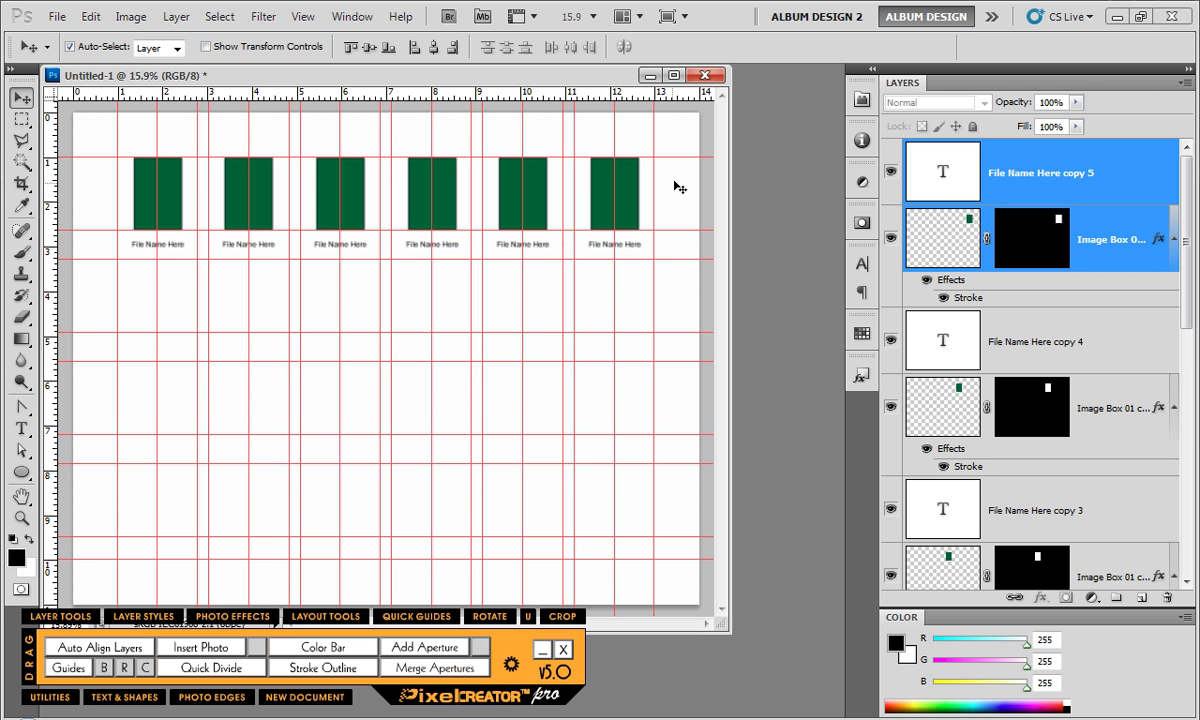
left_click_drag(676, 186, 170, 265)
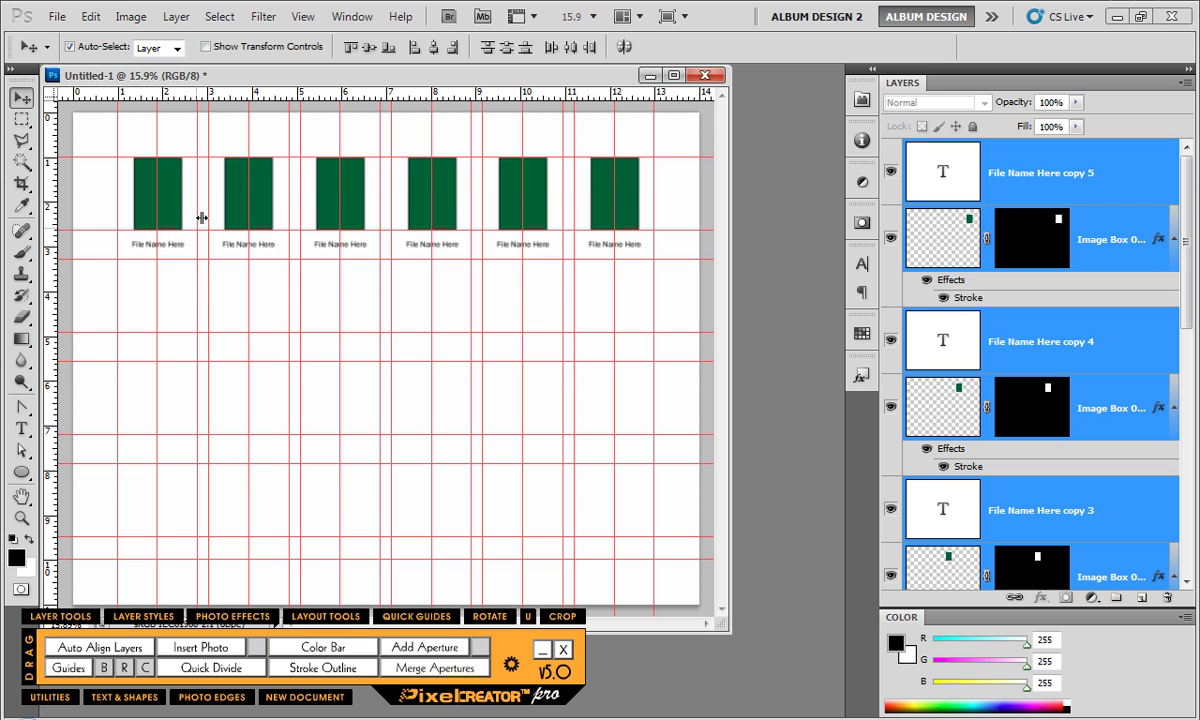
left_click_drag(175, 192, 170, 474)
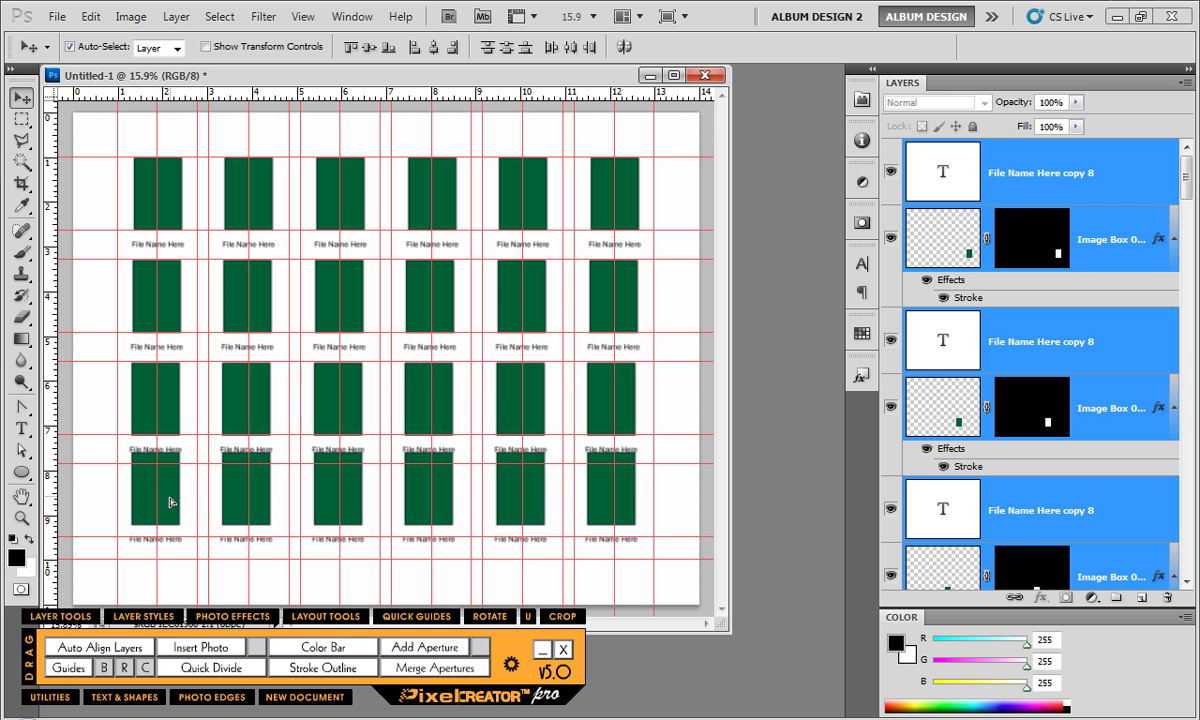
left_click_drag(170, 503, 170, 506)
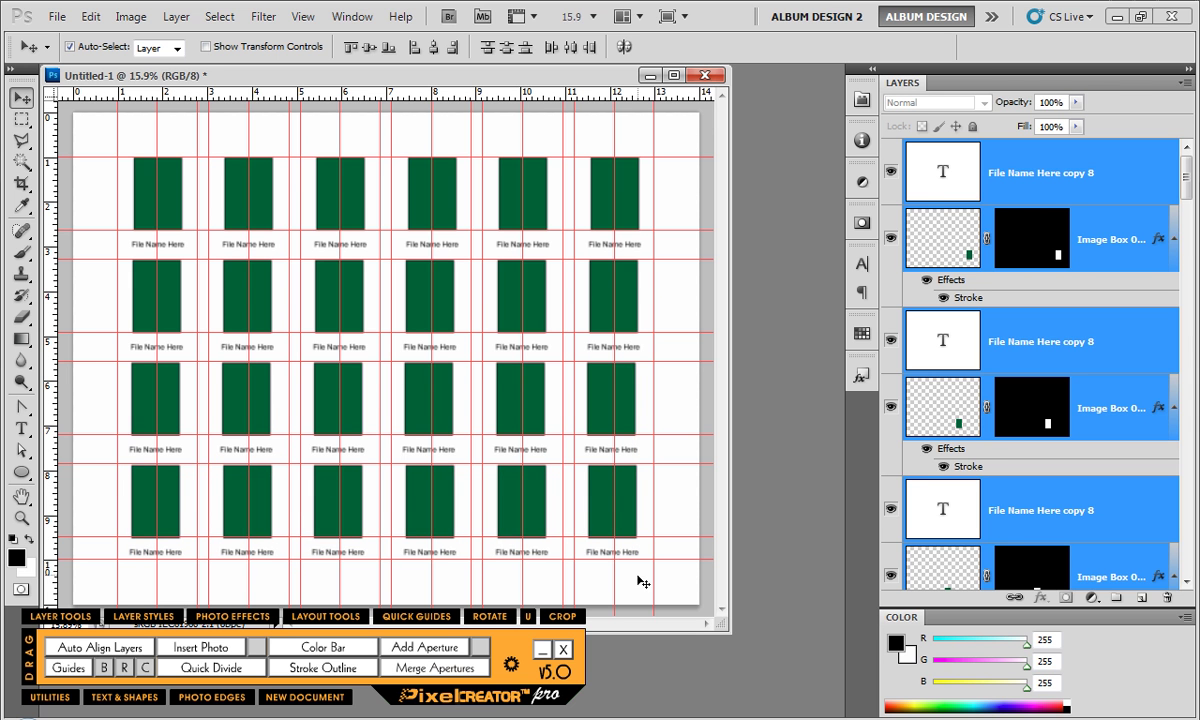
left_click(690, 497)
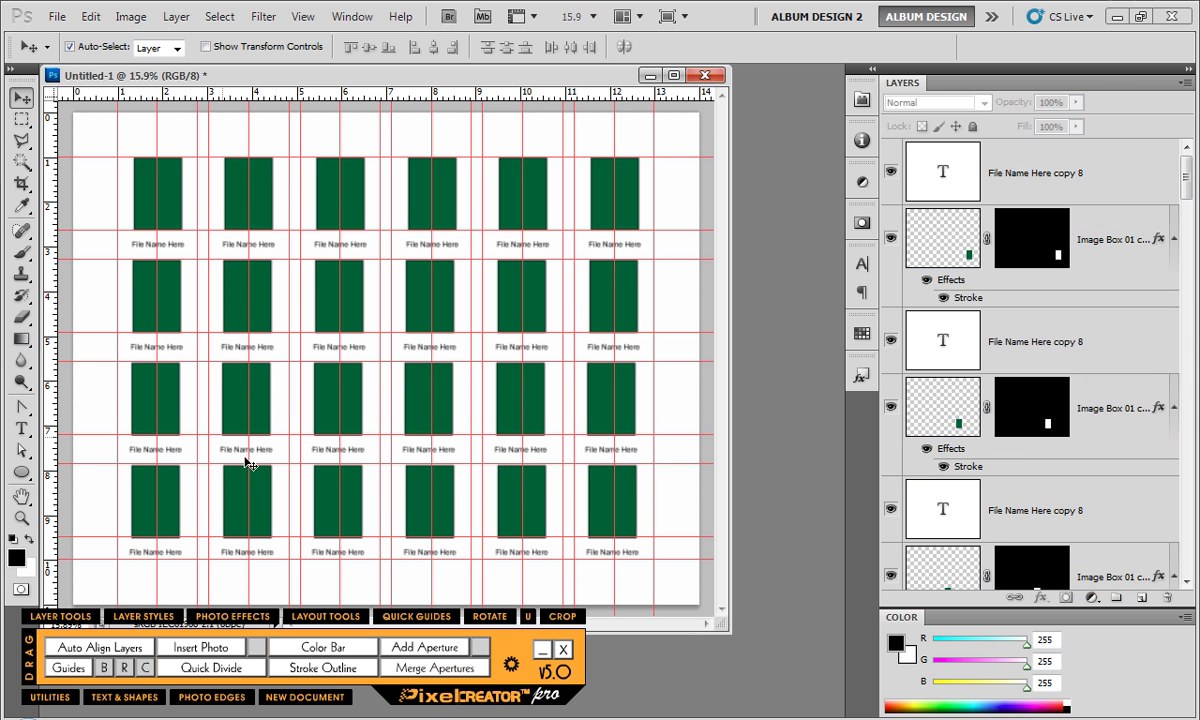
scroll(255, 508, "down", 1)
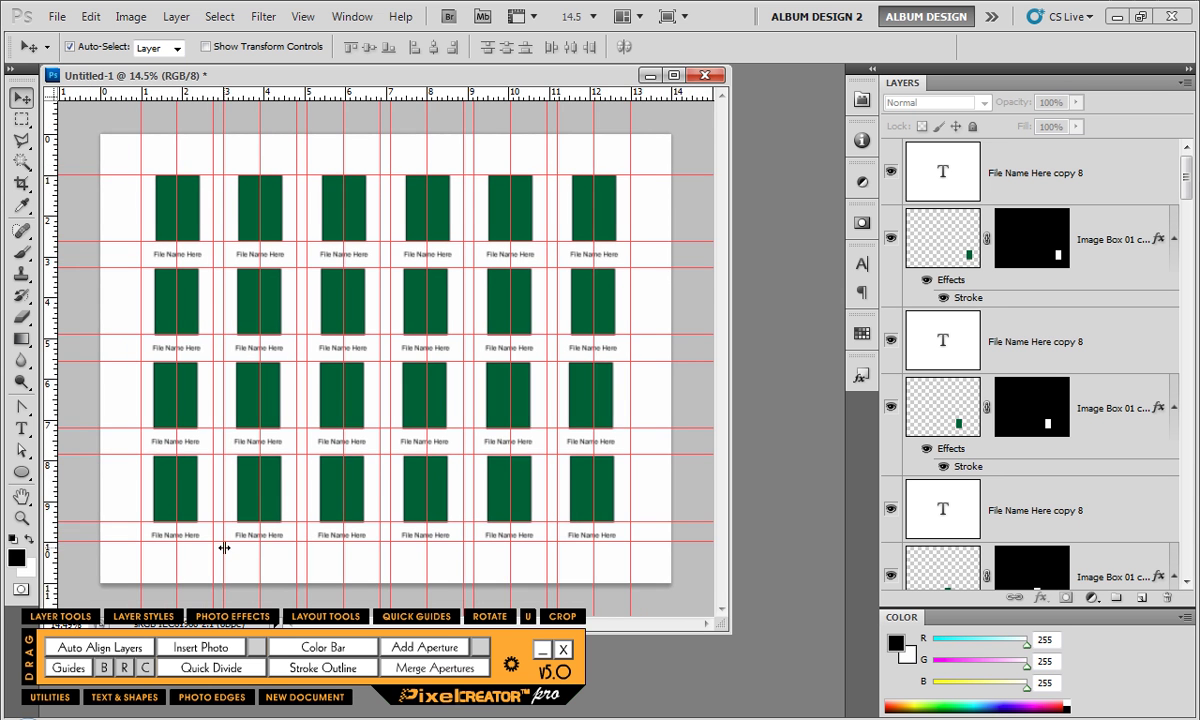
scroll(224, 545, "down", 1)
scroll(228, 536, "up", 2)
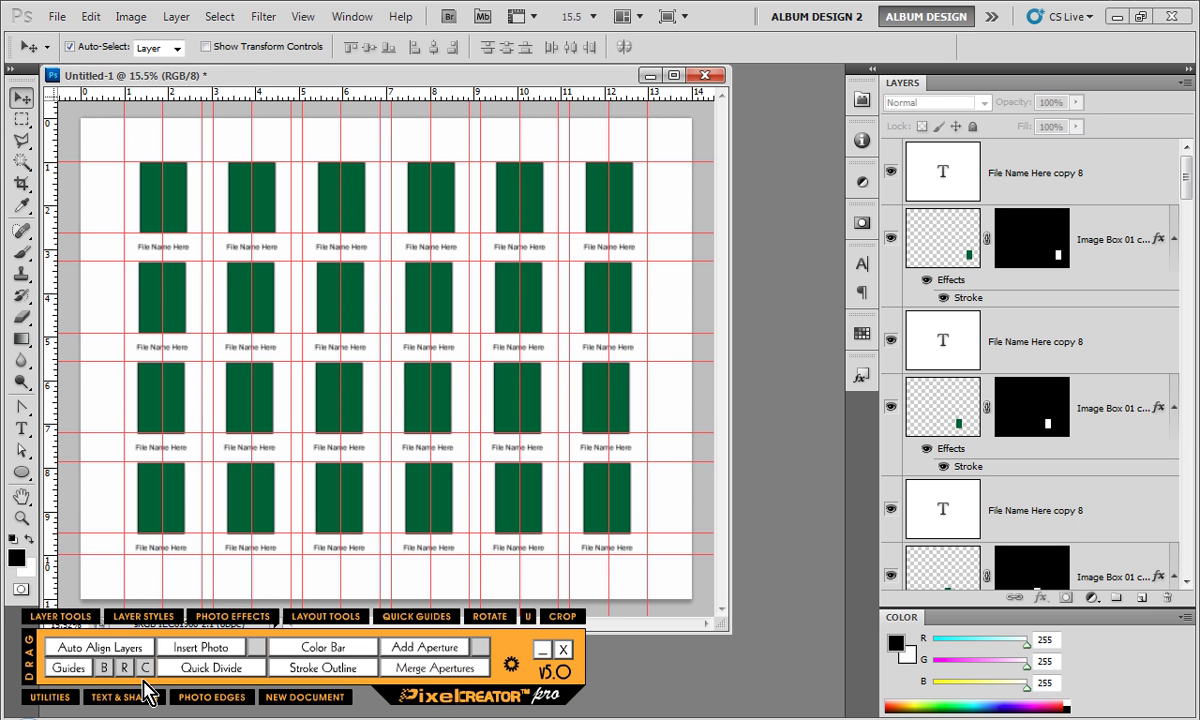
Hide the guides and switch to the Class Picture folder in Adobe Bridge
key("ctrl+semicolon")
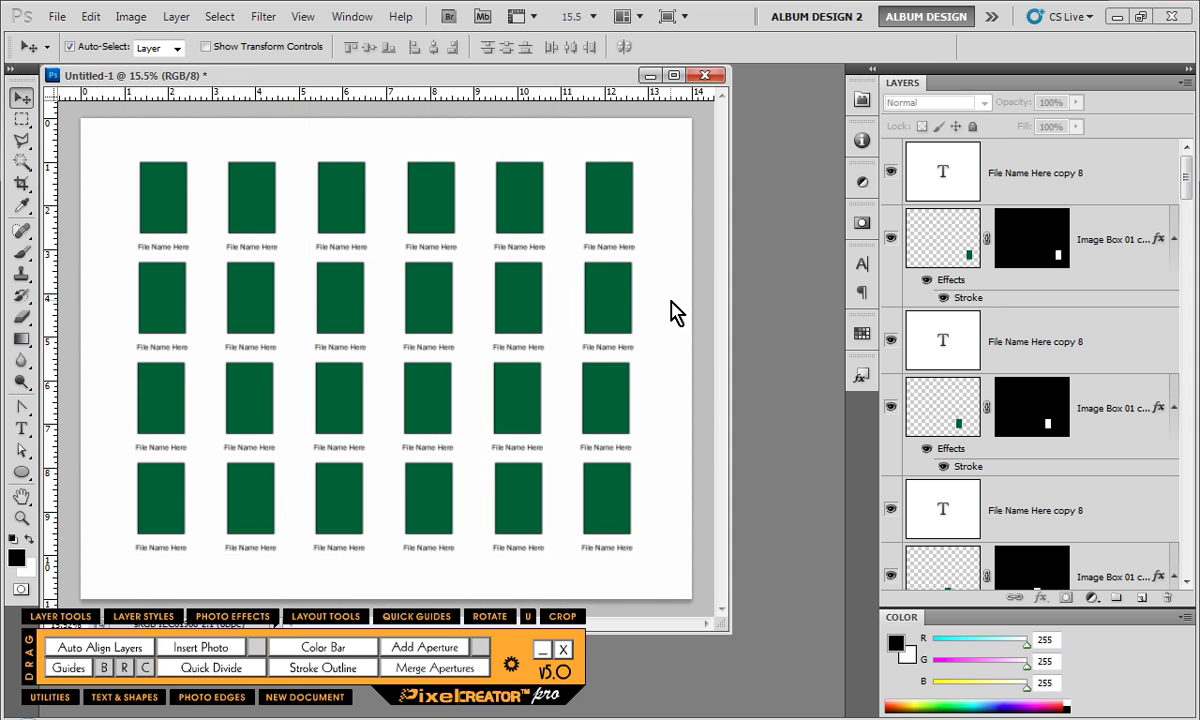
left_click(924, 719)
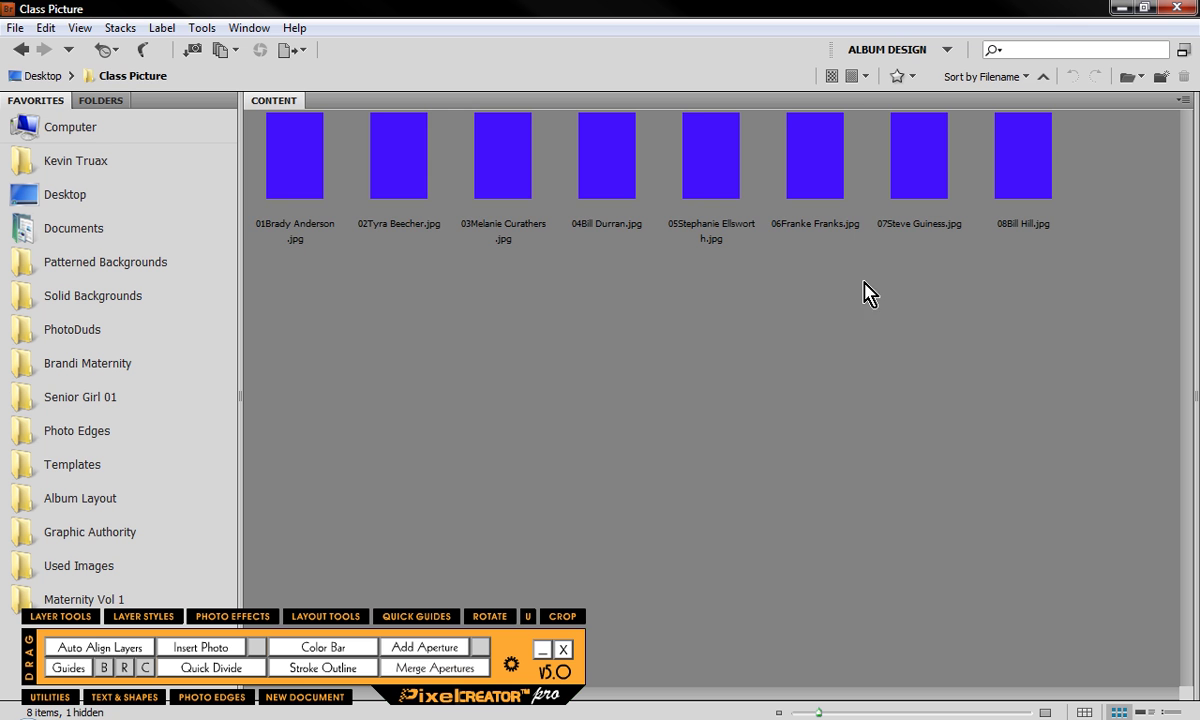
Select the first six student photos in Bridge and return to the Photoshop template
left_click_drag(797, 260, 308, 200)
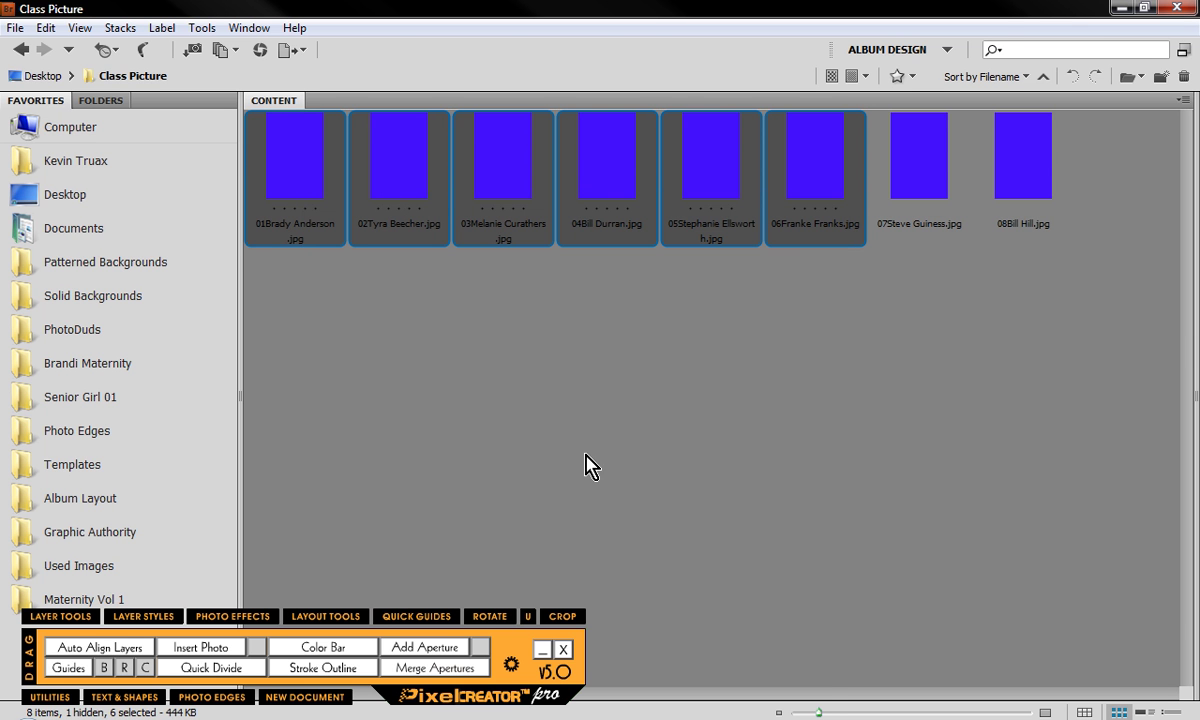
key("alt+Tab")
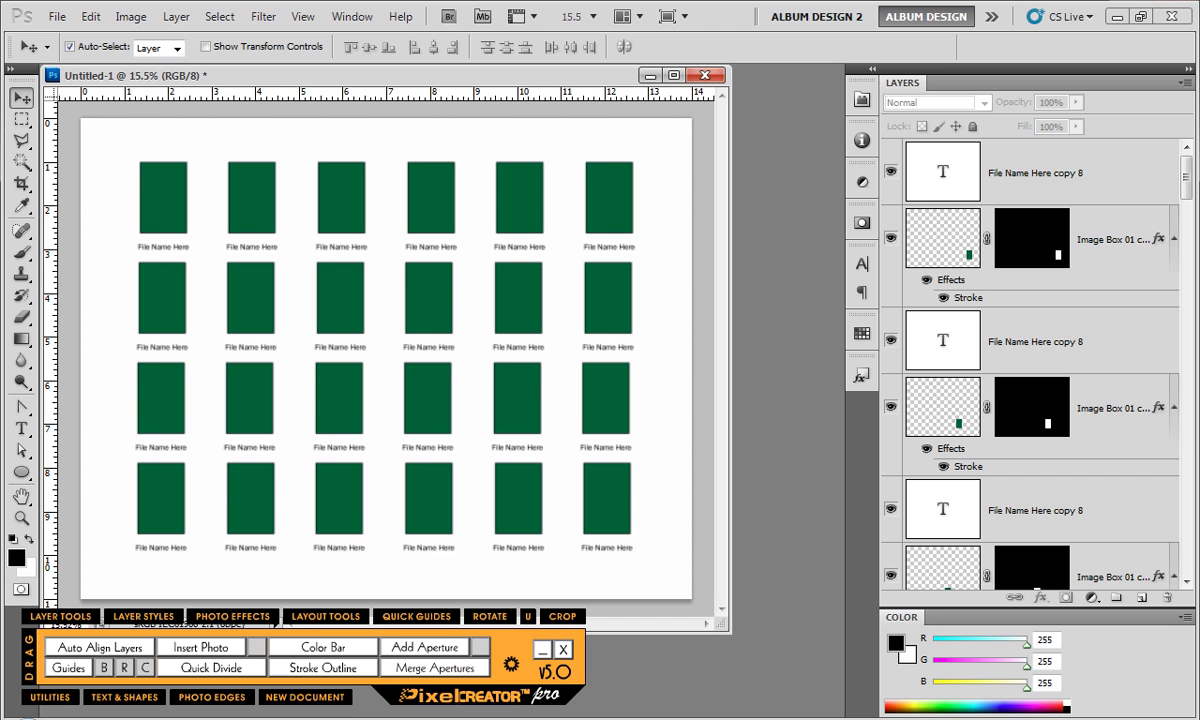
Apply Pixel Creator's InsertPhoto preferences (Fill Mode, Set Image Name, Remove Extensions) and close the window
left_click(510, 665)
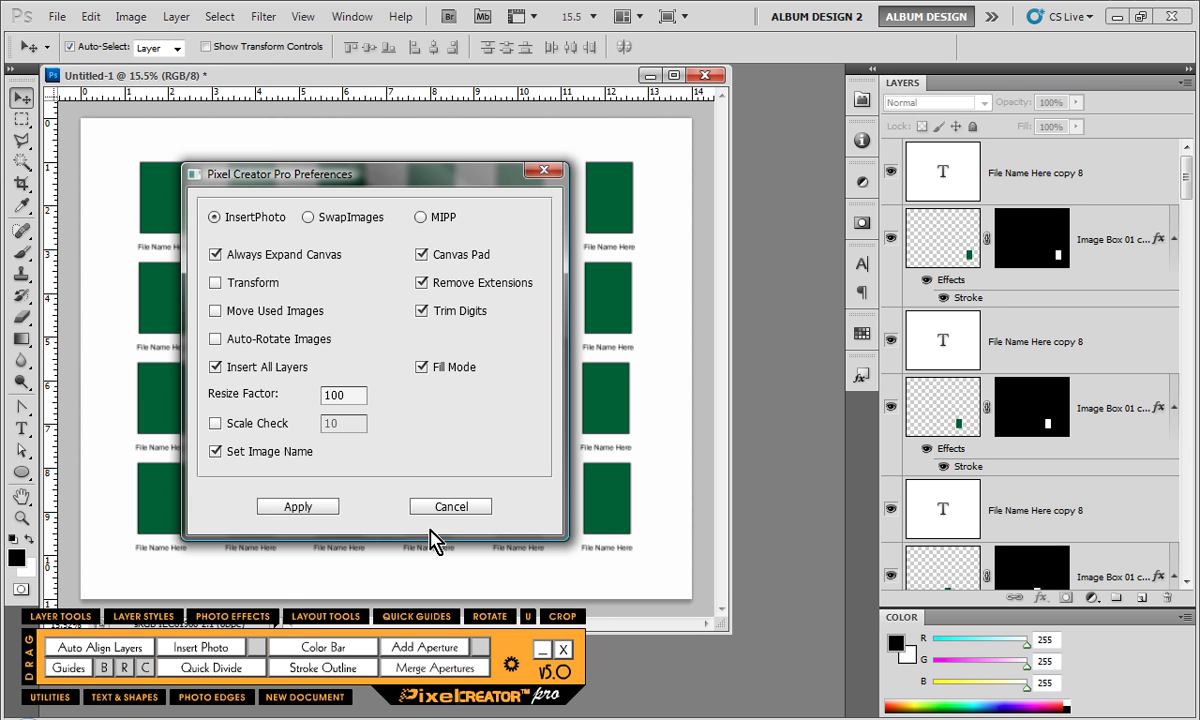
left_click(300, 507)
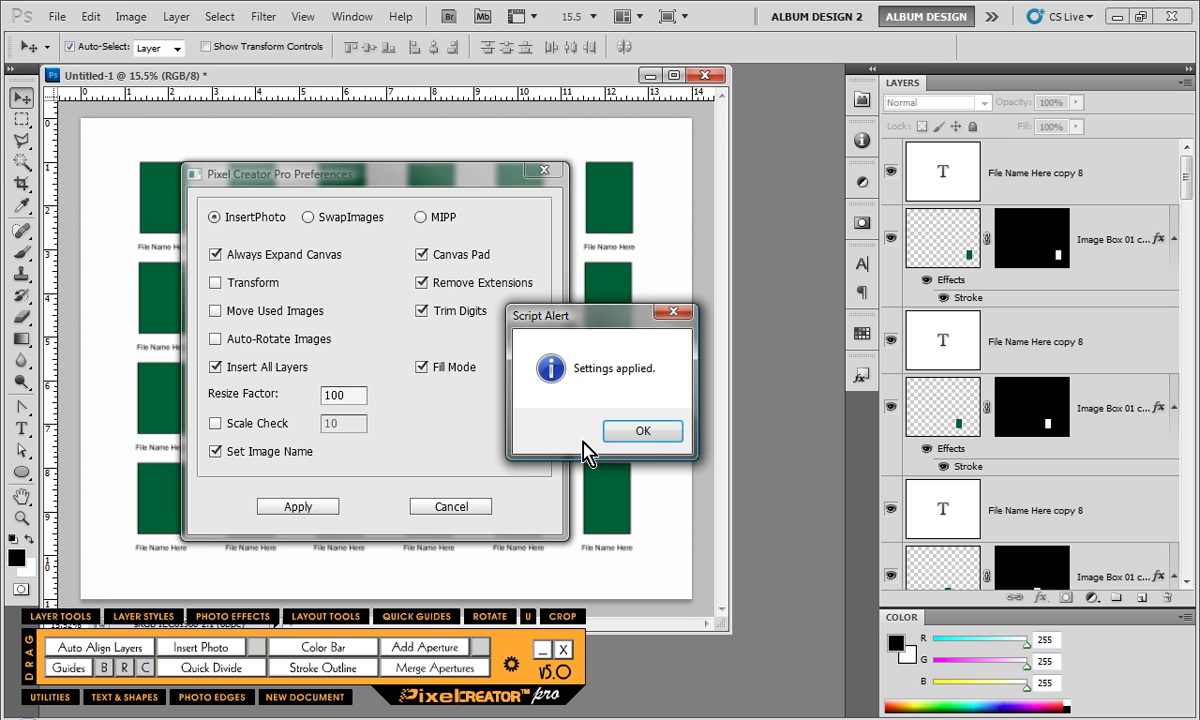
left_click(620, 437)
left_click(450, 507)
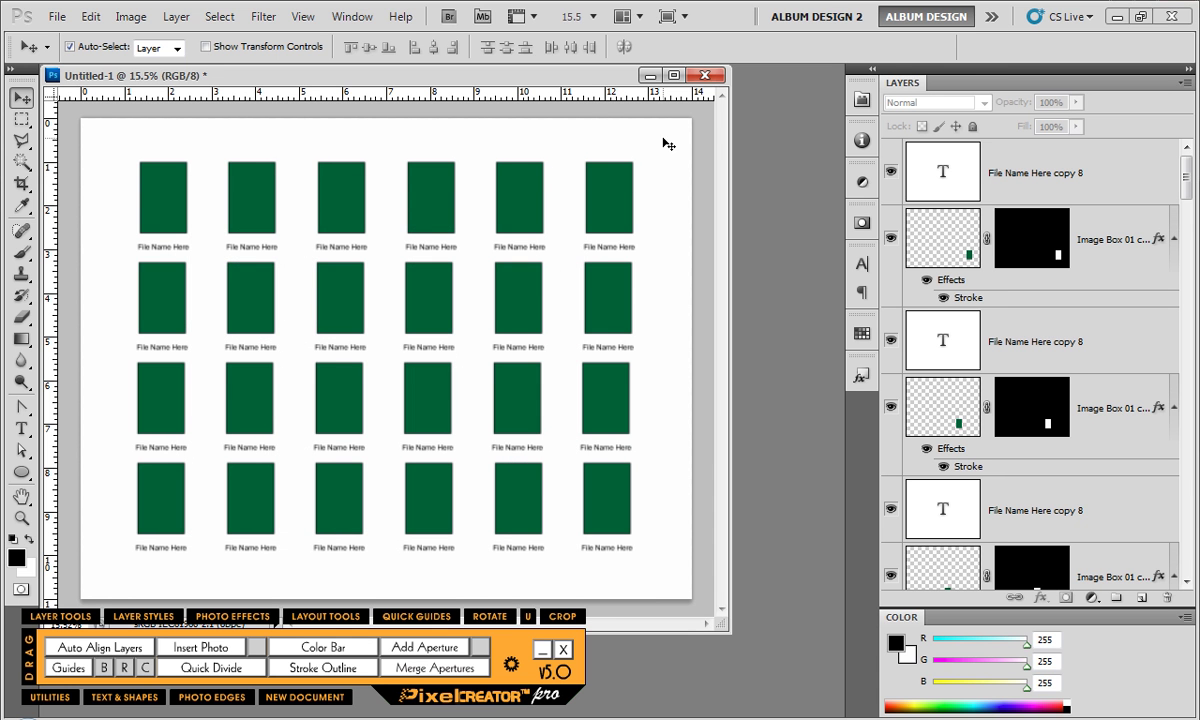
Select the six top-row boxes and fill them with the chosen photos, captioned by student name
left_click_drag(626, 121, 146, 200)
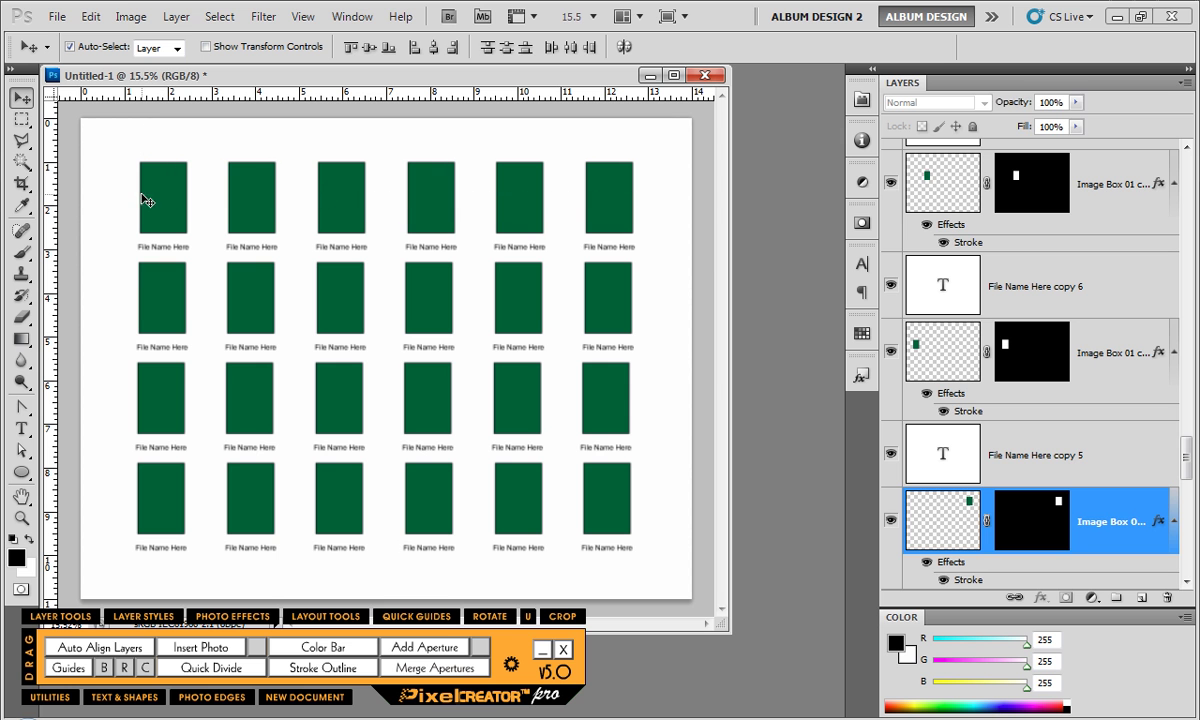
mouse_move(1189, 452)
left_mouse_down()
mouse_move(1196, 560)
mouse_move(1192, 471)
left_mouse_up()
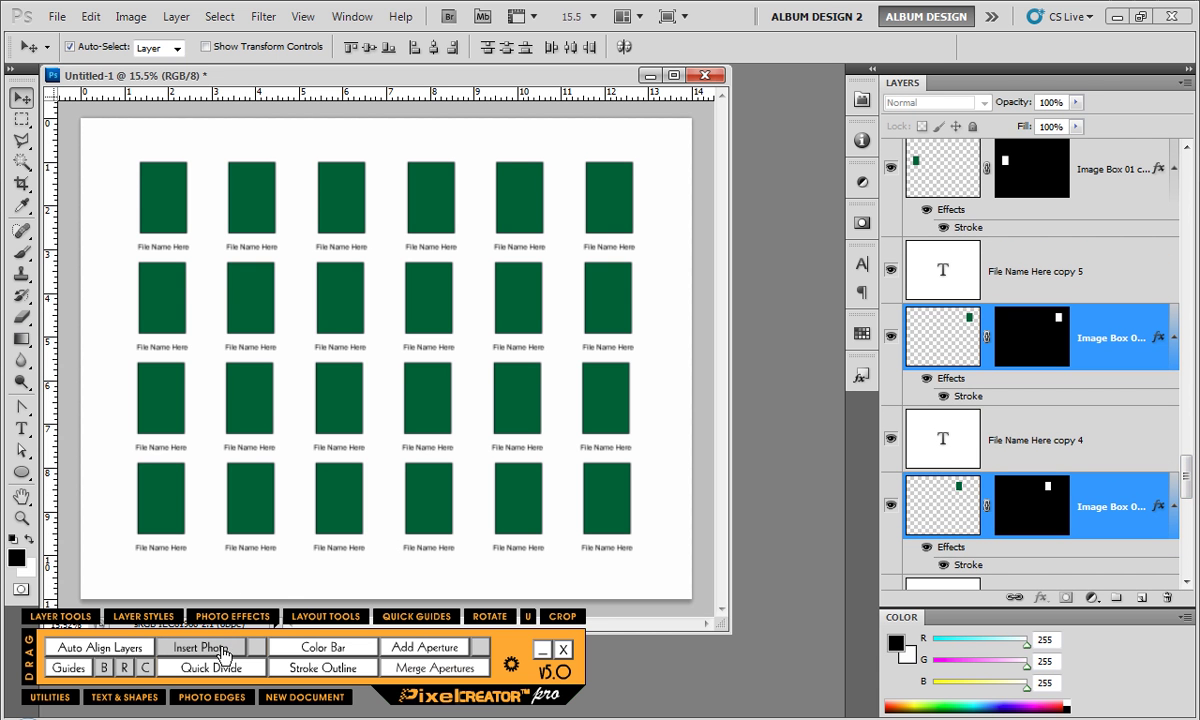
left_click(224, 652)
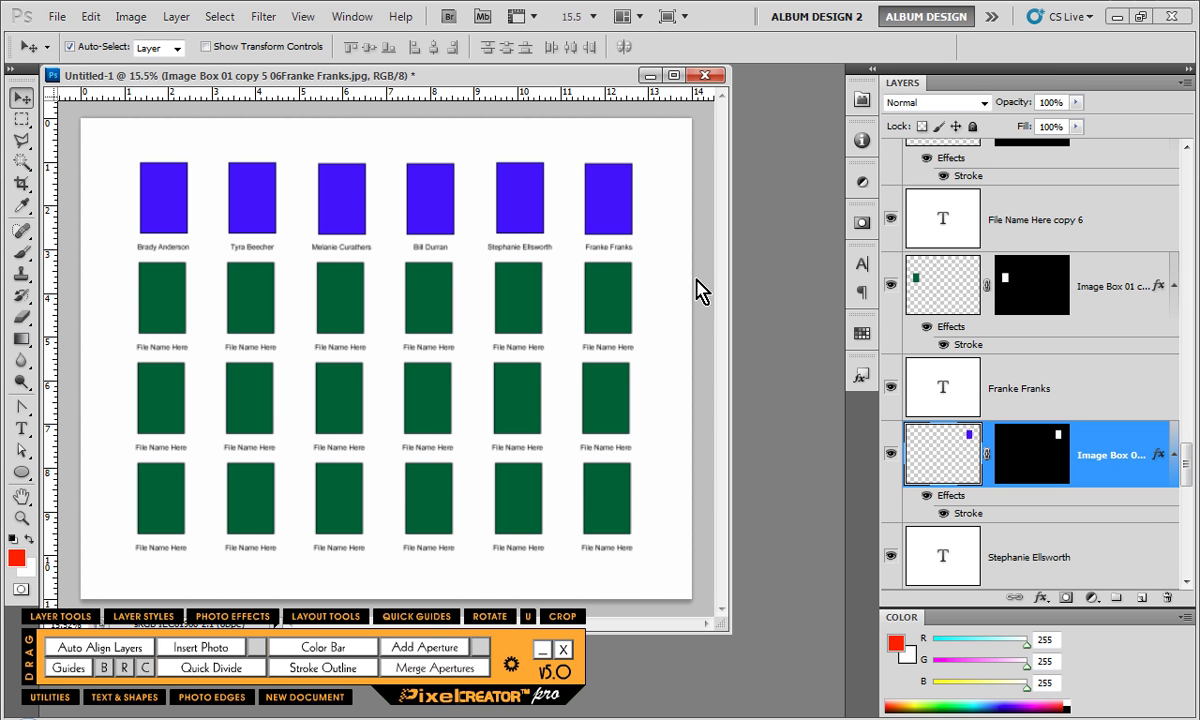
left_click(430, 192)
left_click(345, 211)
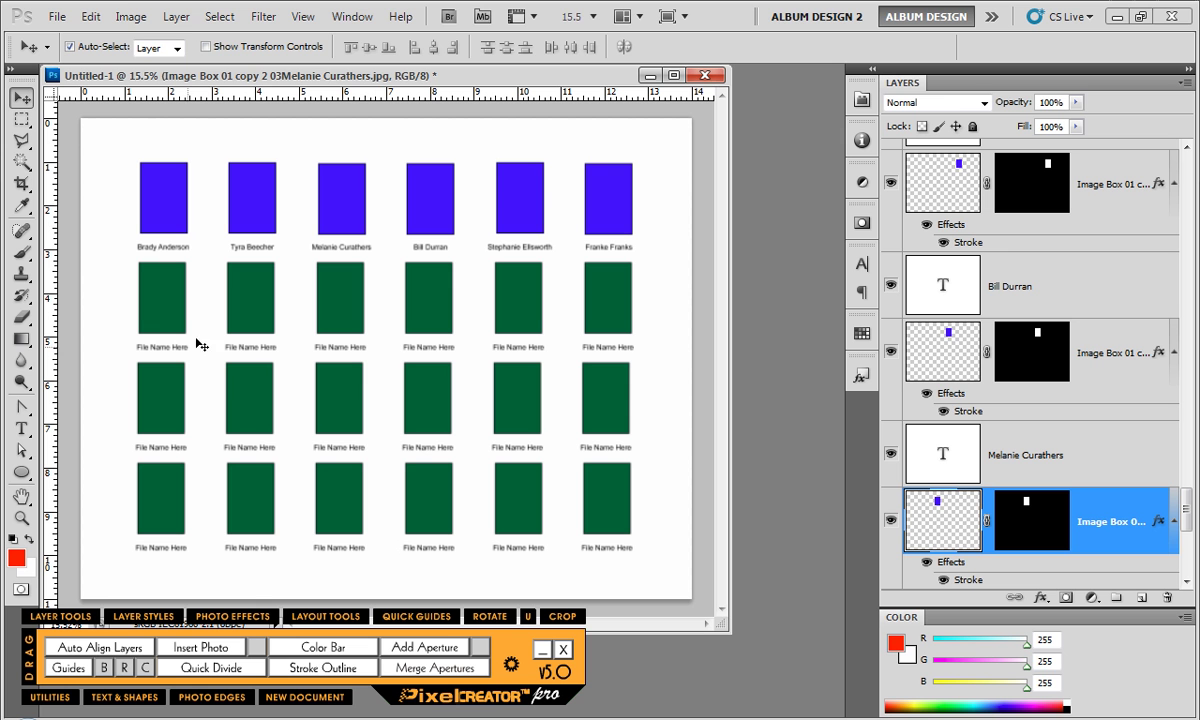
key("ctrl+t")
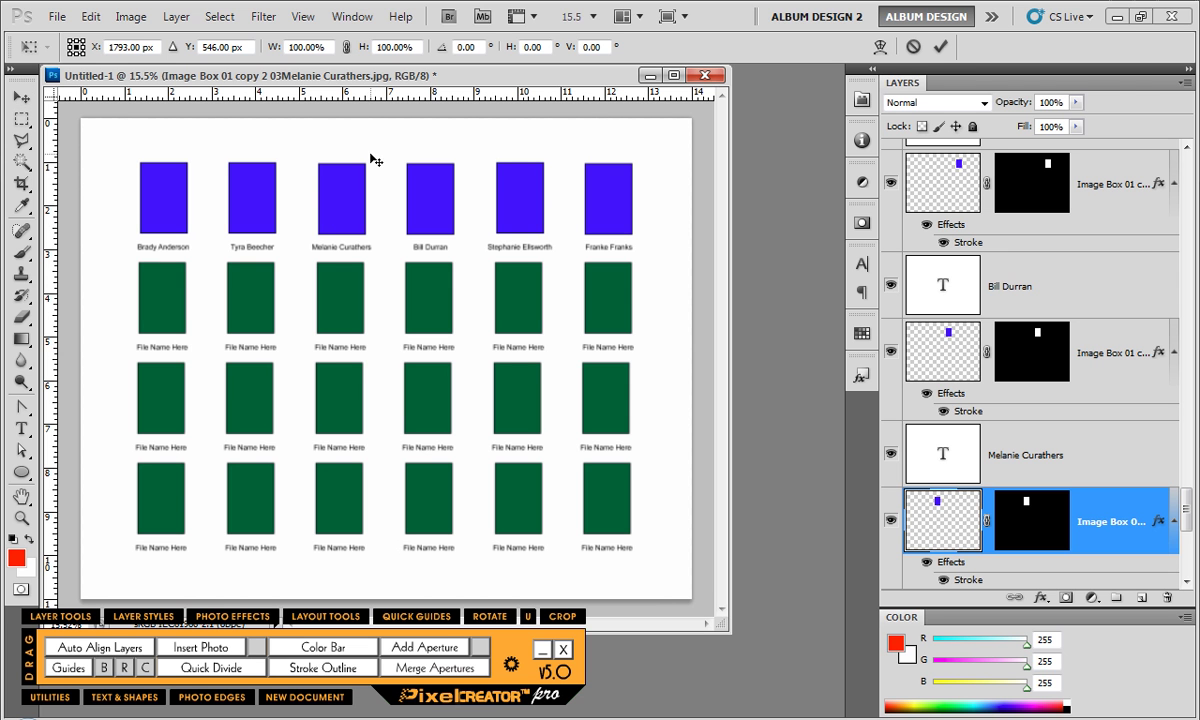
left_click_drag(366, 163, 384, 138)
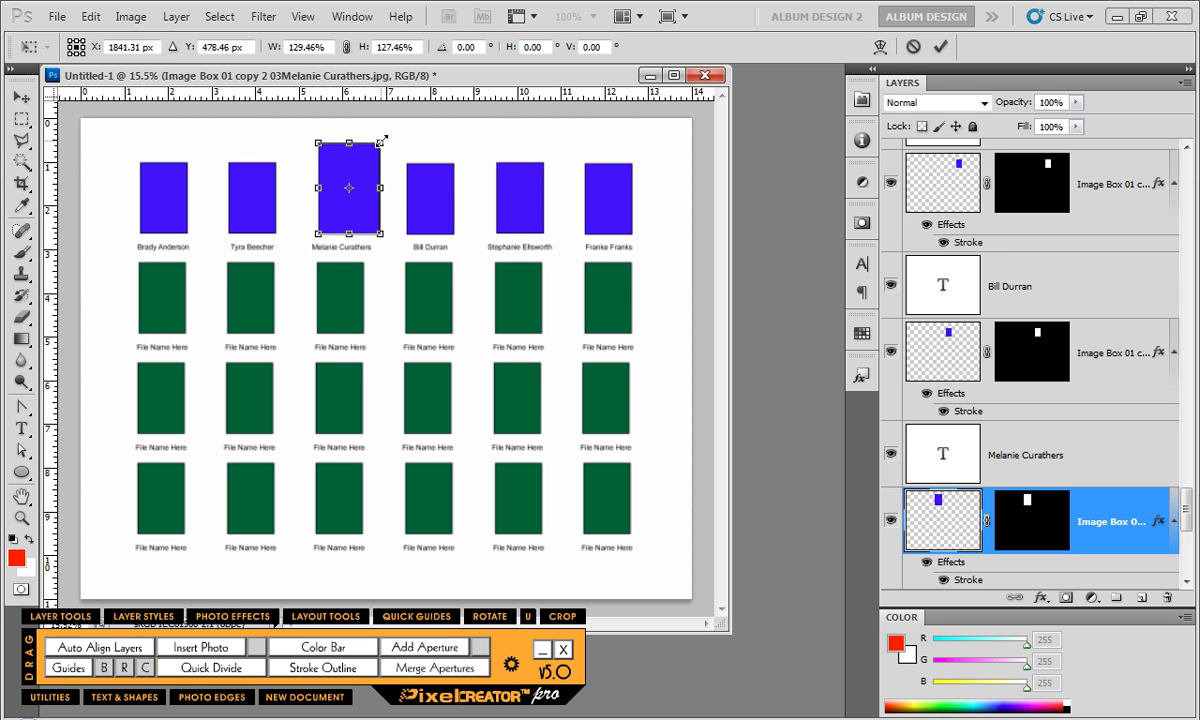
key("Return")
left_click(400, 162)
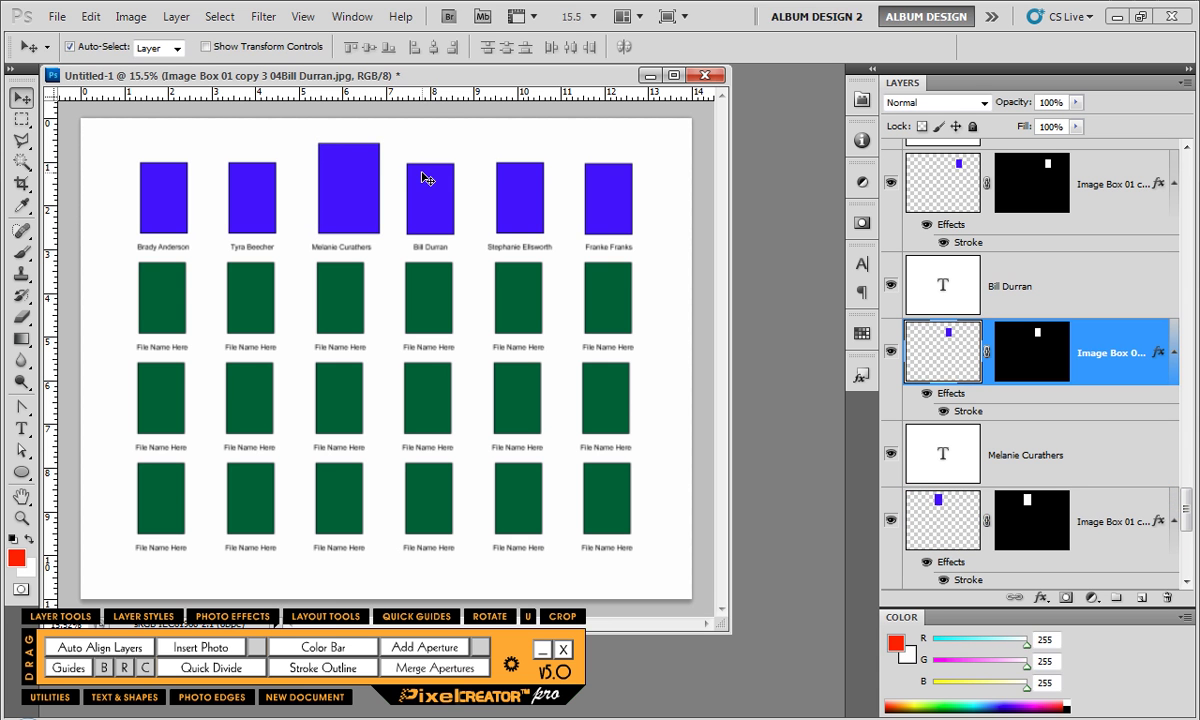
key("ctrl+t")
left_click_drag(407, 163, 386, 140)
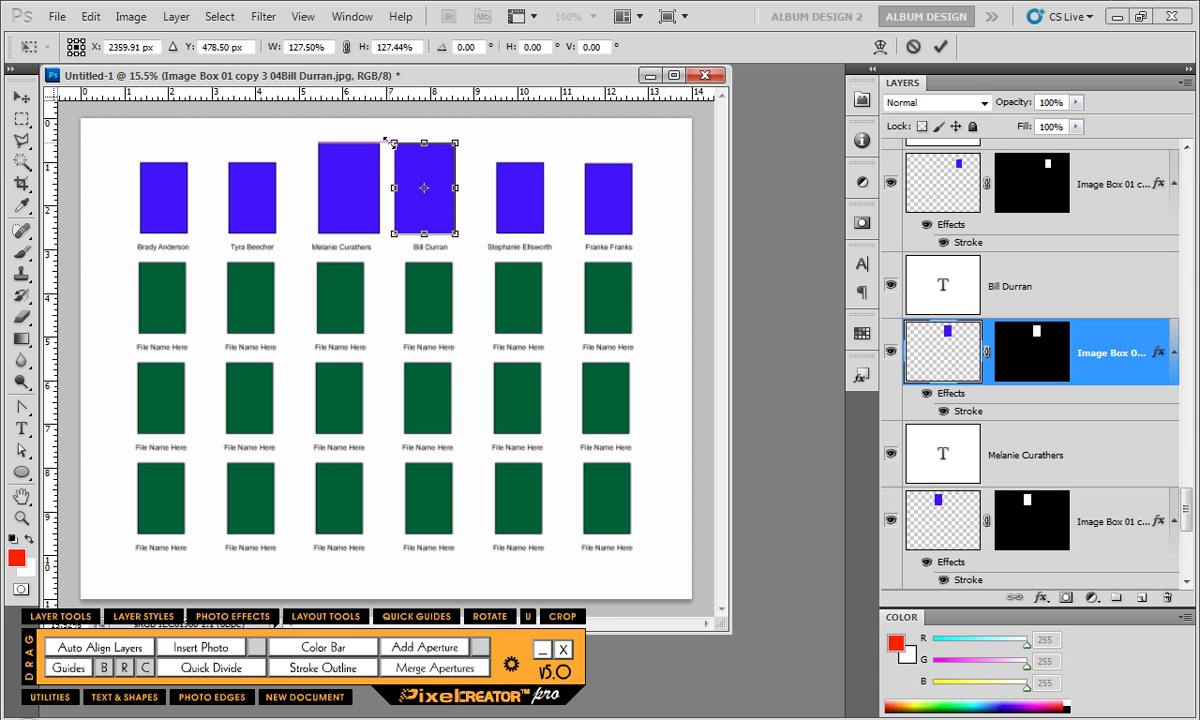
key("Return")
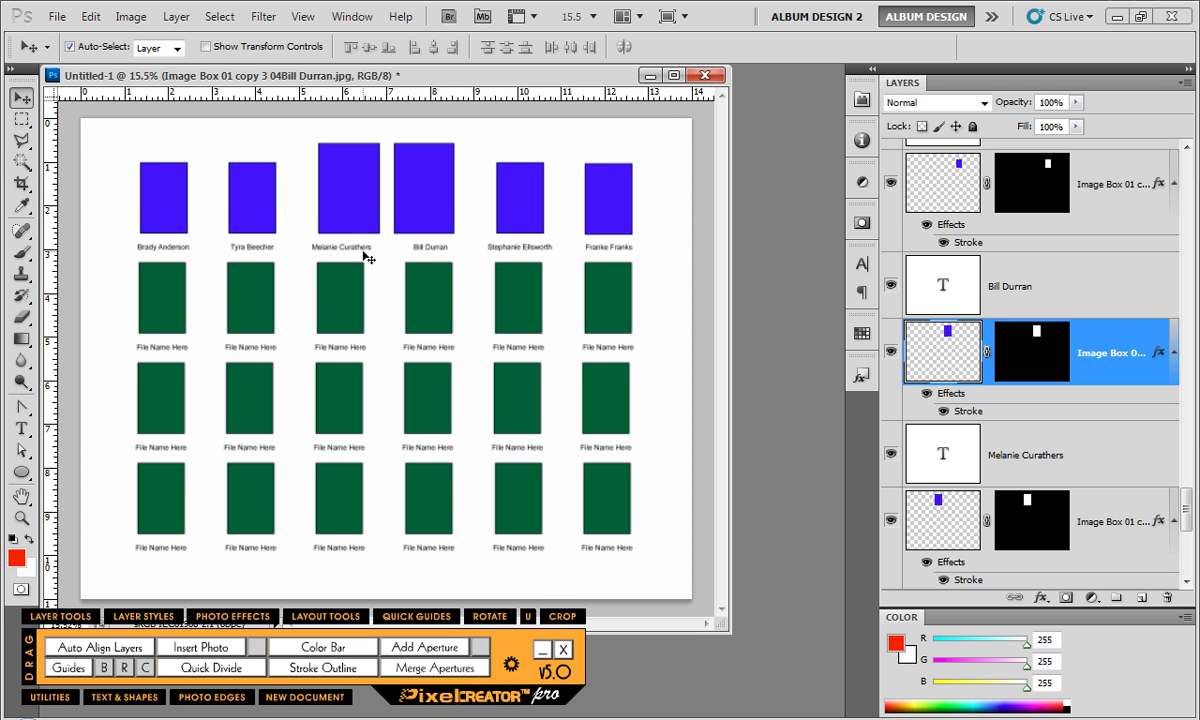
scroll(372, 298, "down", 1)
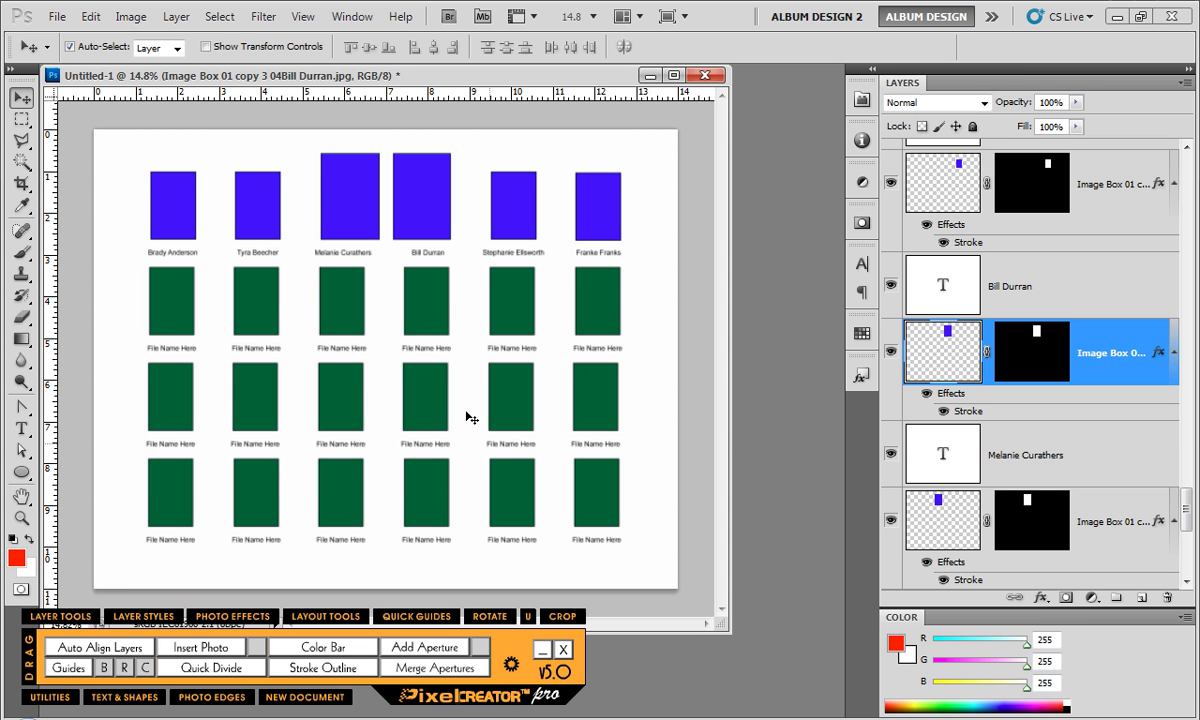
left_click(21, 118)
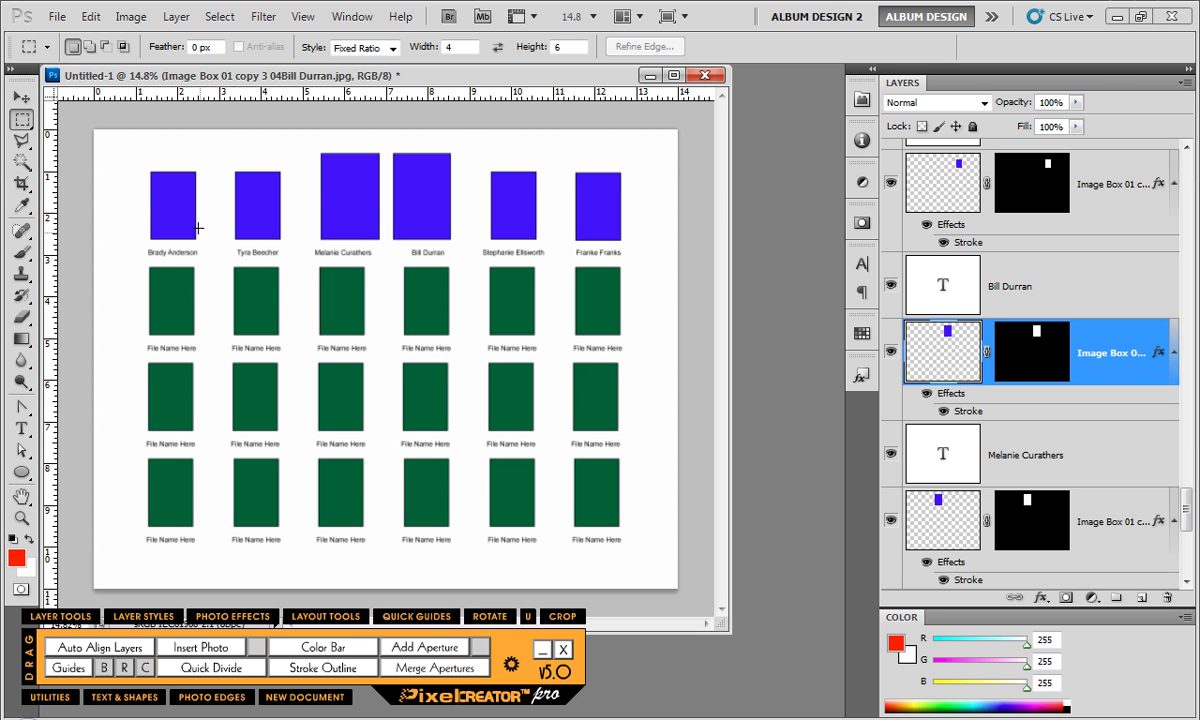
left_click(21, 472)
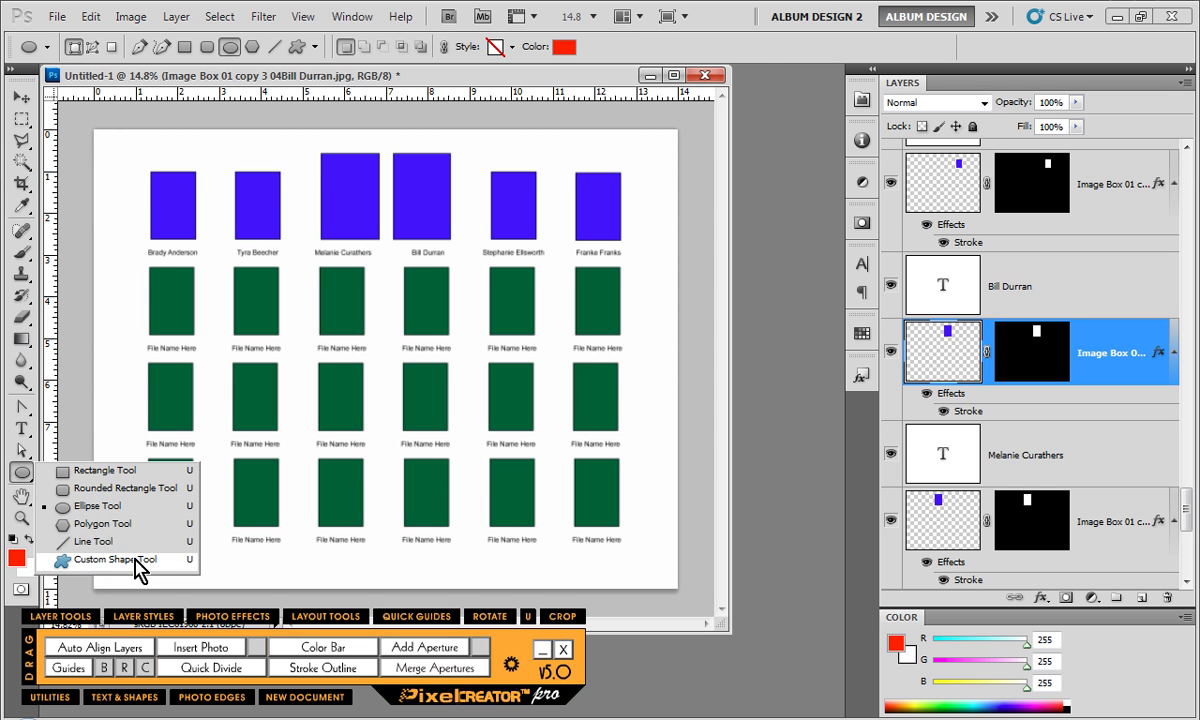
left_click(112, 559)
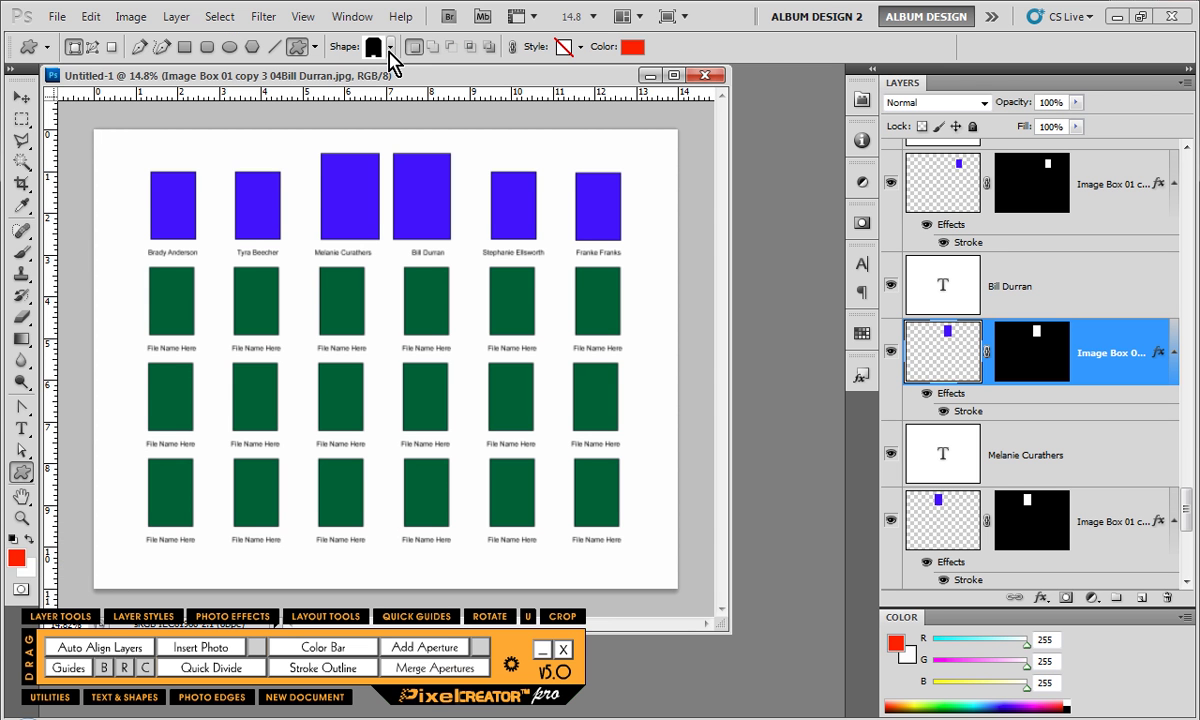
left_click(390, 47)
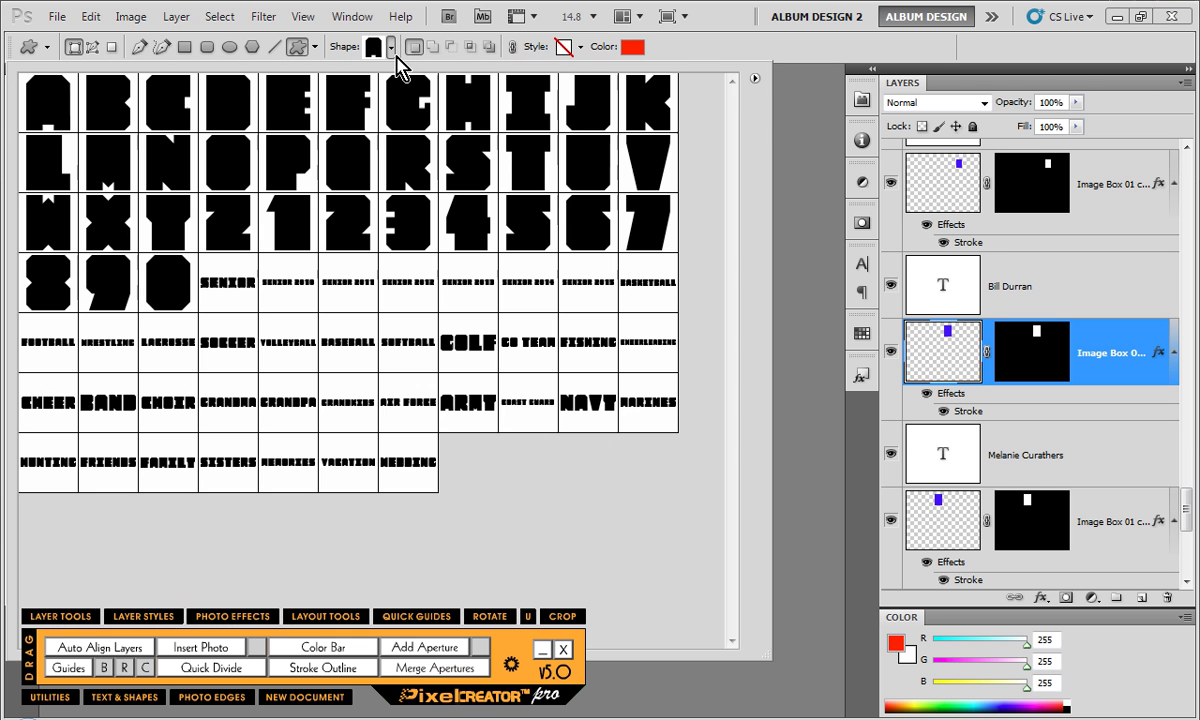
left_click(754, 79)
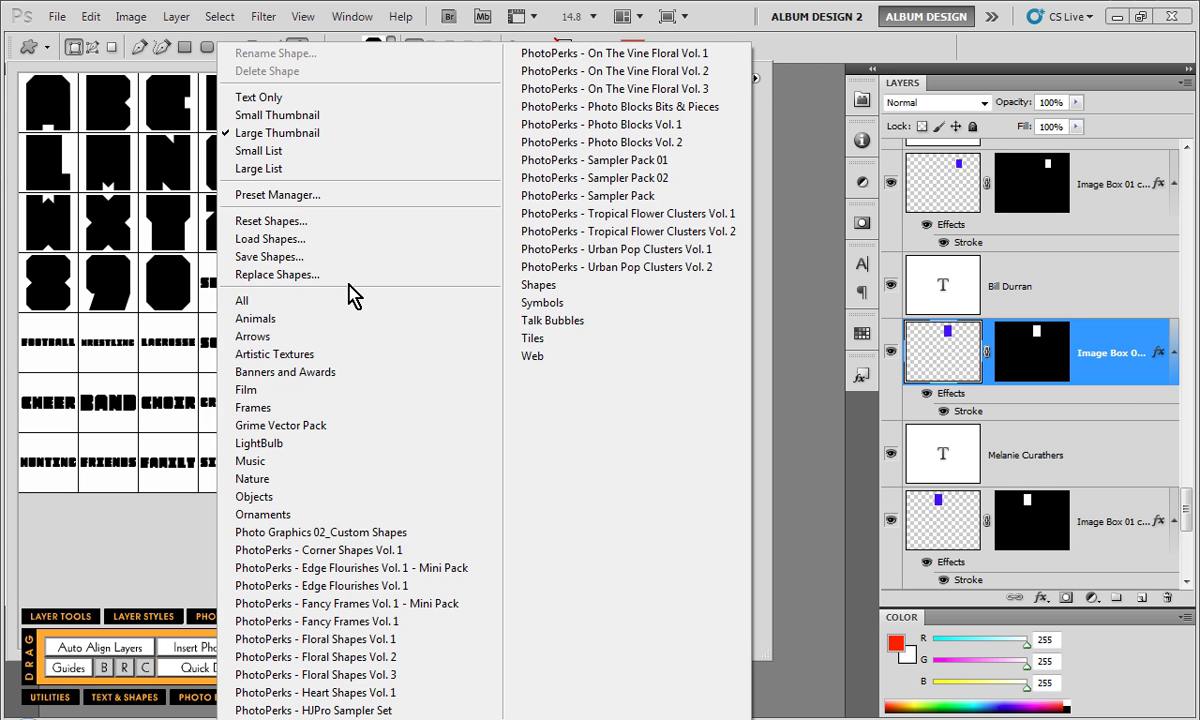
left_click(313, 497)
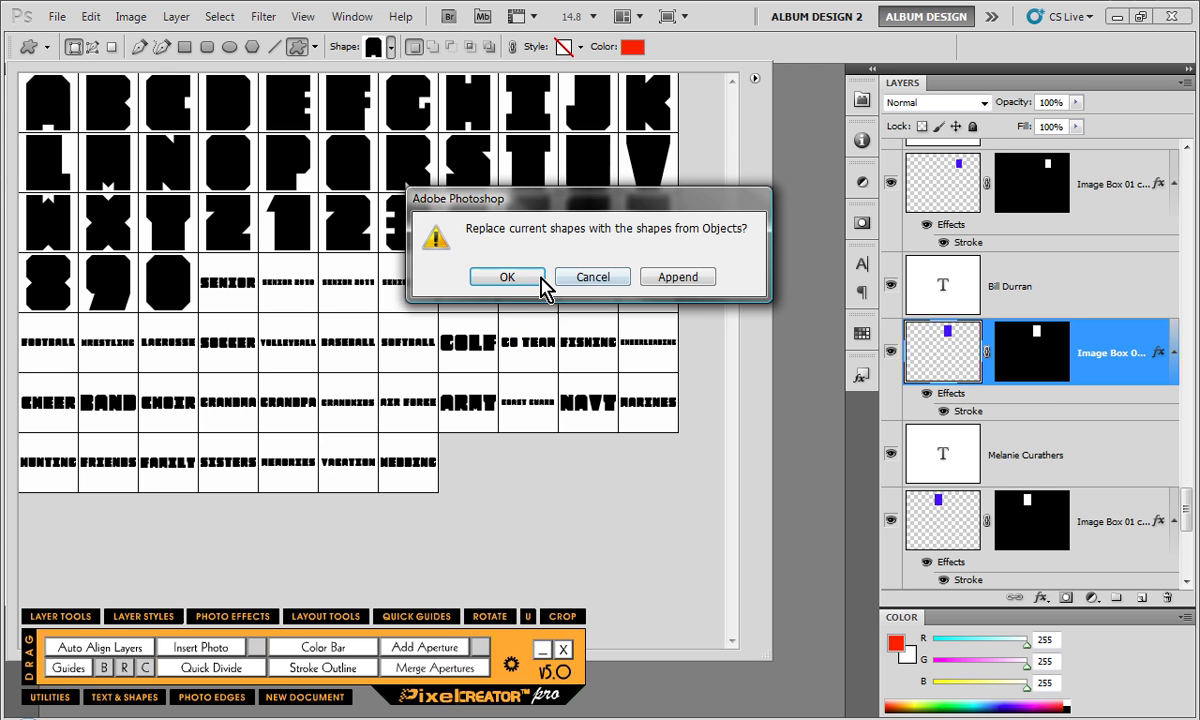
left_click(518, 282)
left_click(579, 279)
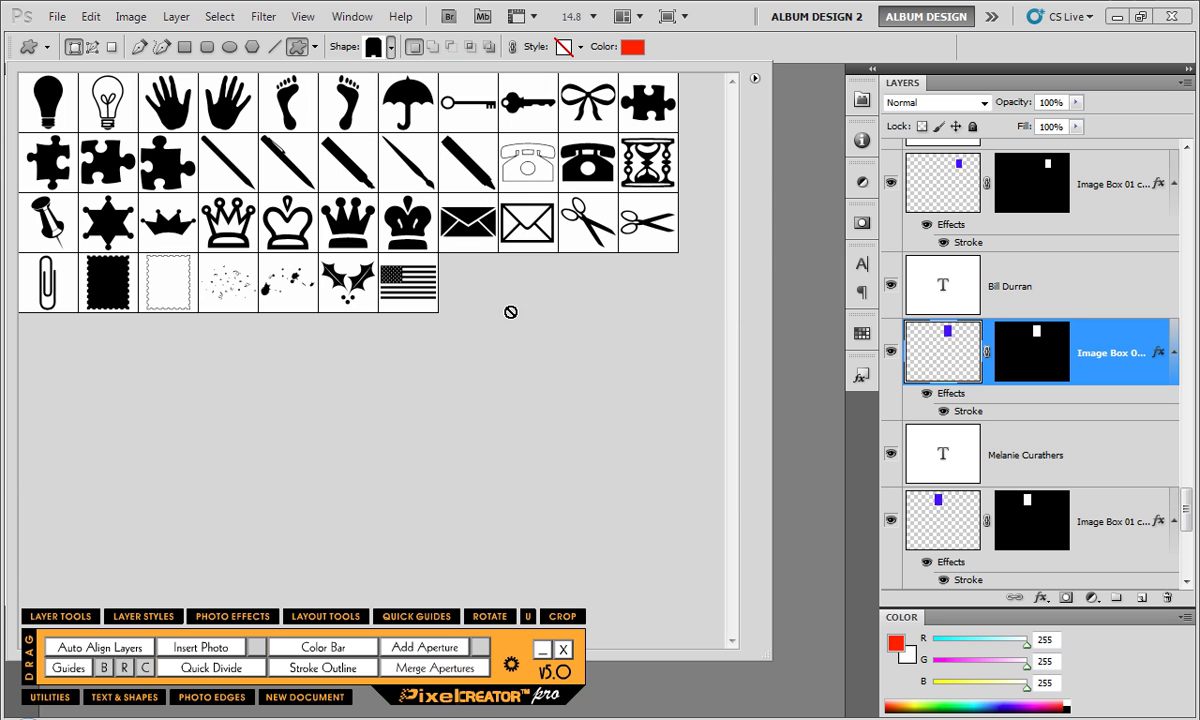
left_click(113, 275)
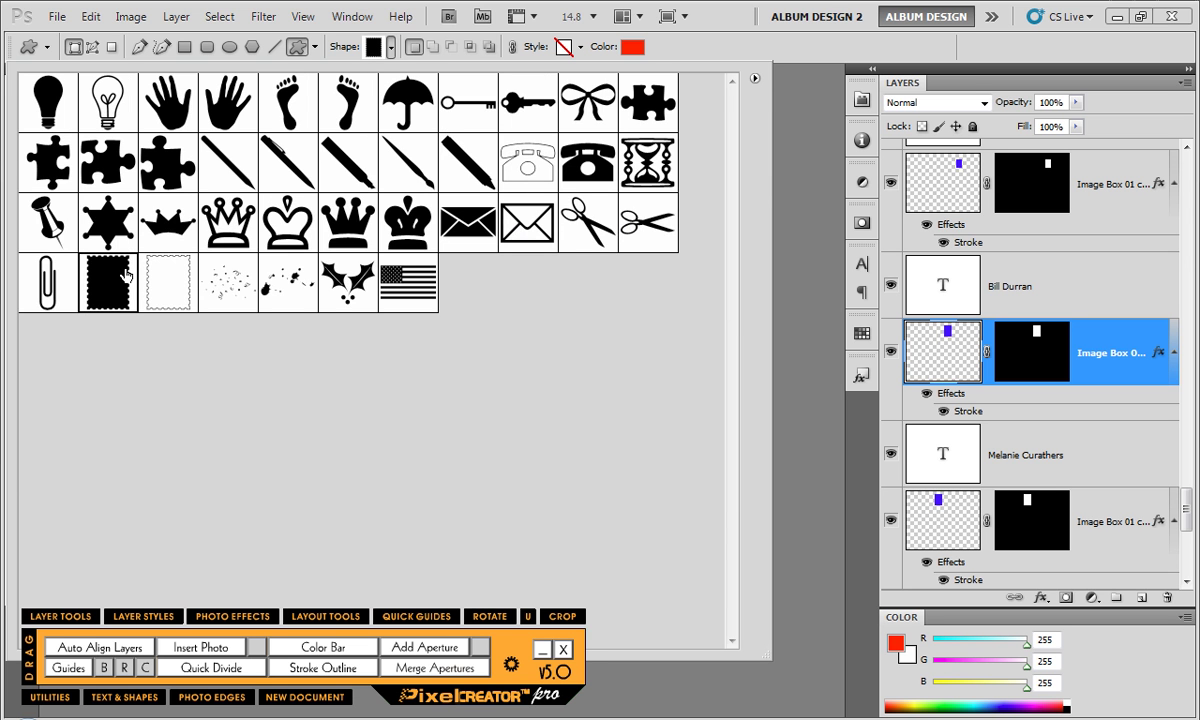
left_click(603, 642)
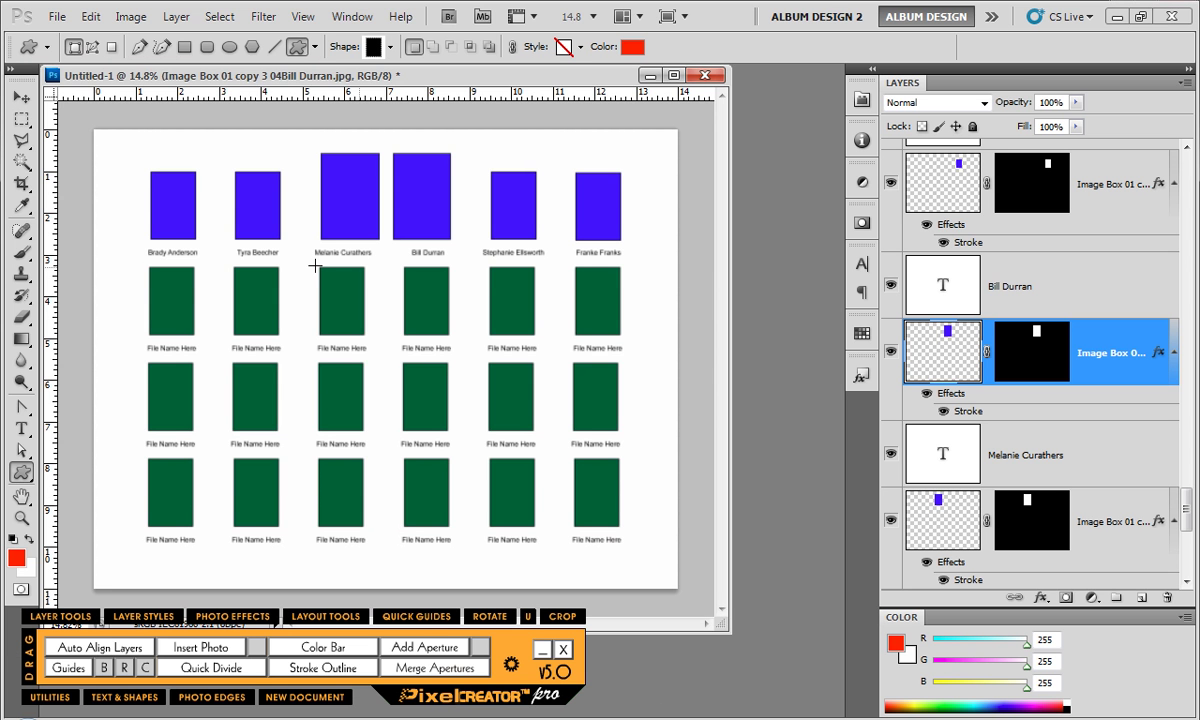
left_click_drag(278, 252, 381, 392)
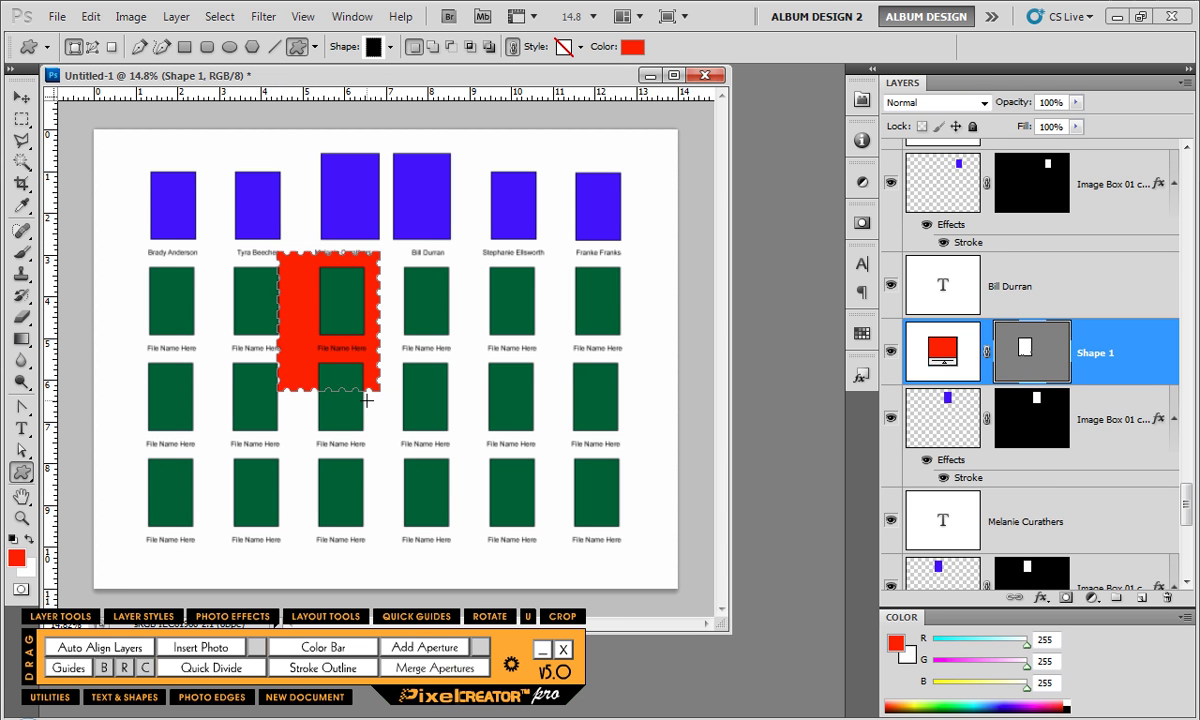
left_click(21, 97)
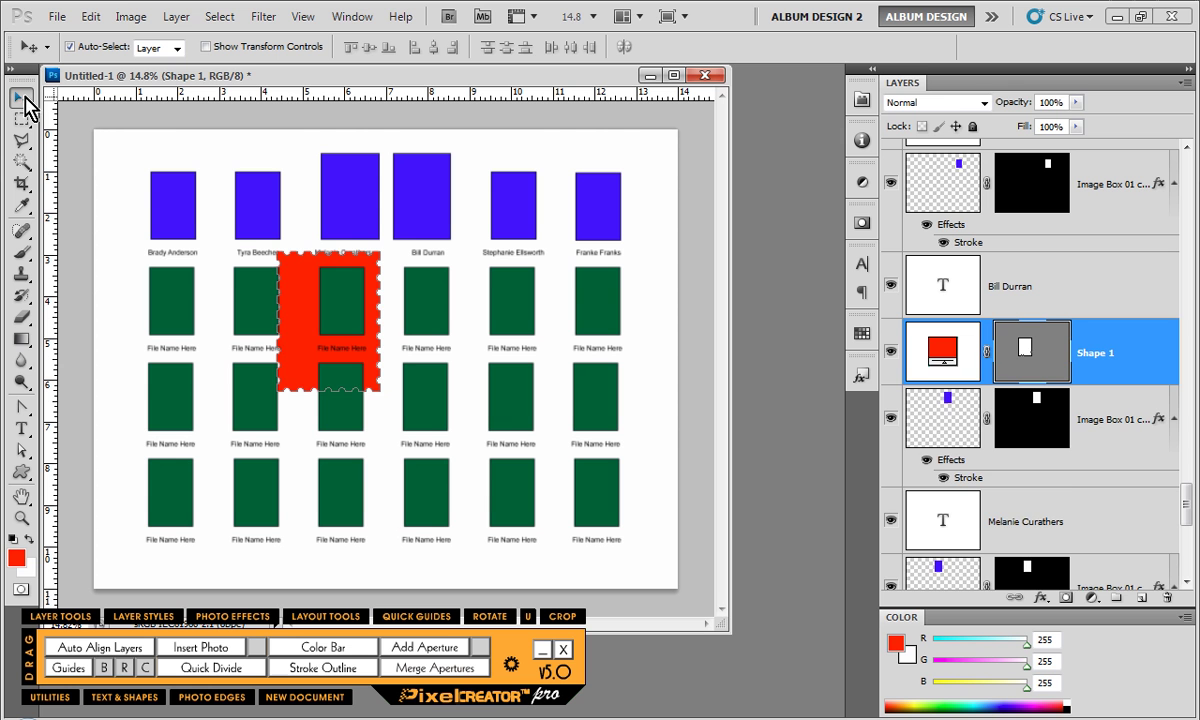
key("Delete")
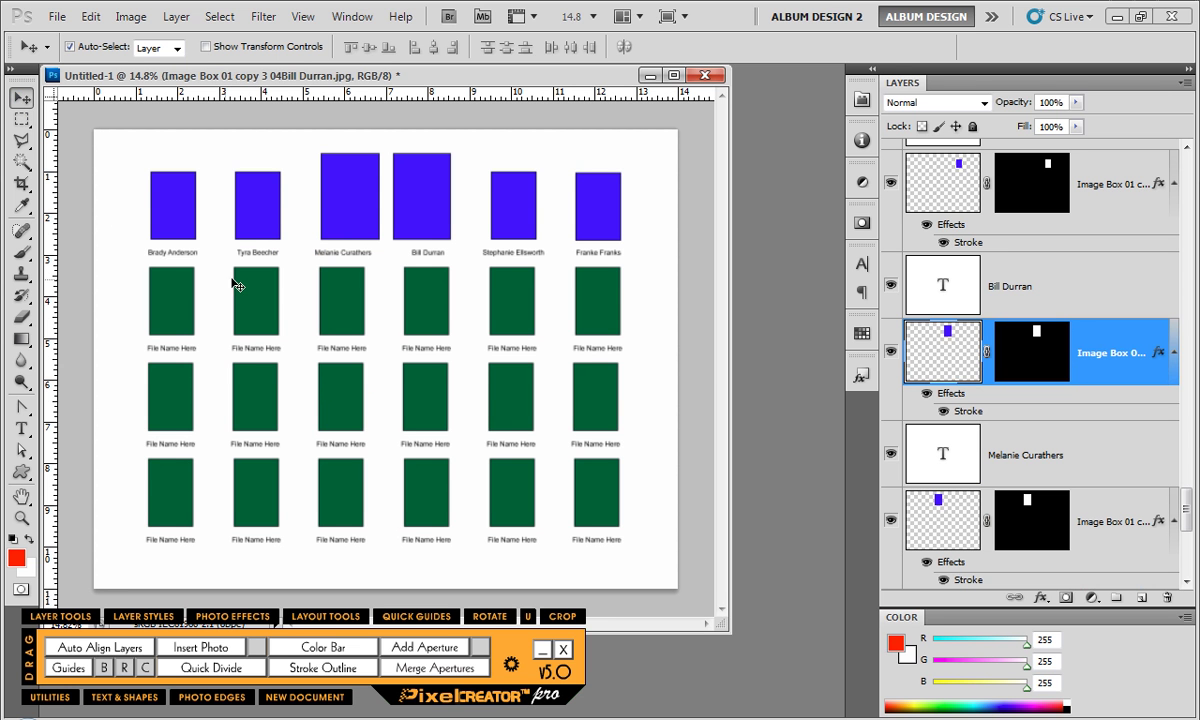
left_click(641, 299)
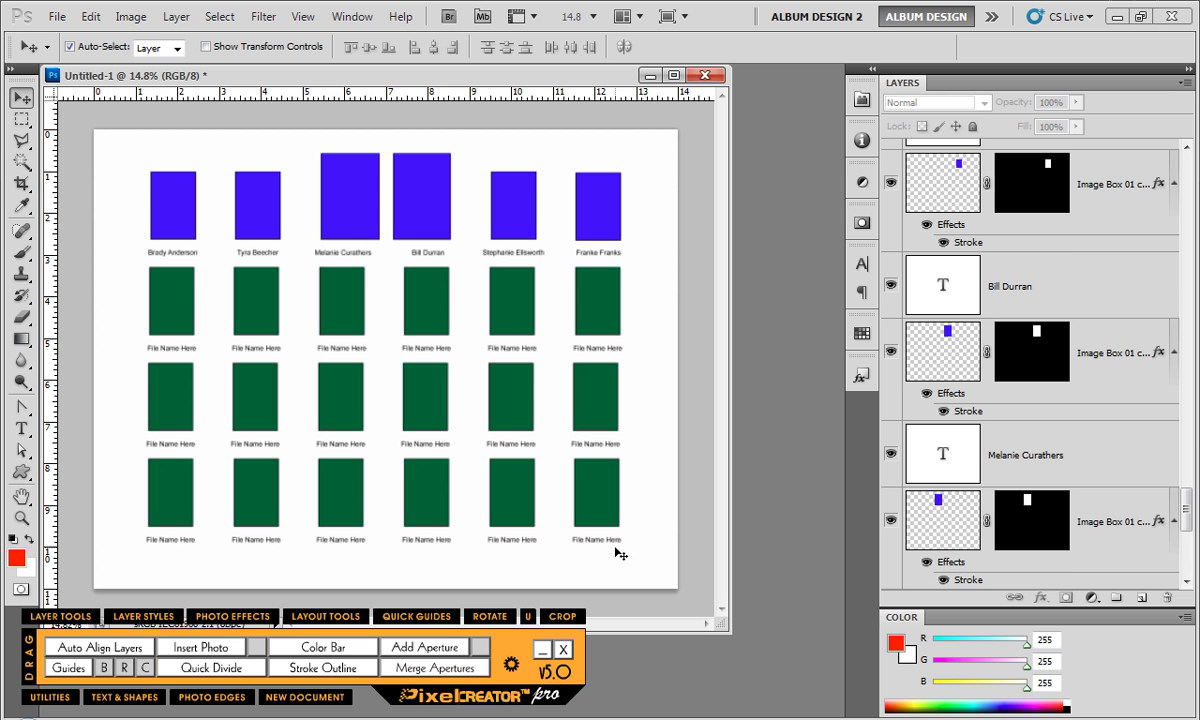
With the Background layer selected, select the whole page and add a full-page image box aperture above it
scroll(1063, 490, "down", 3)
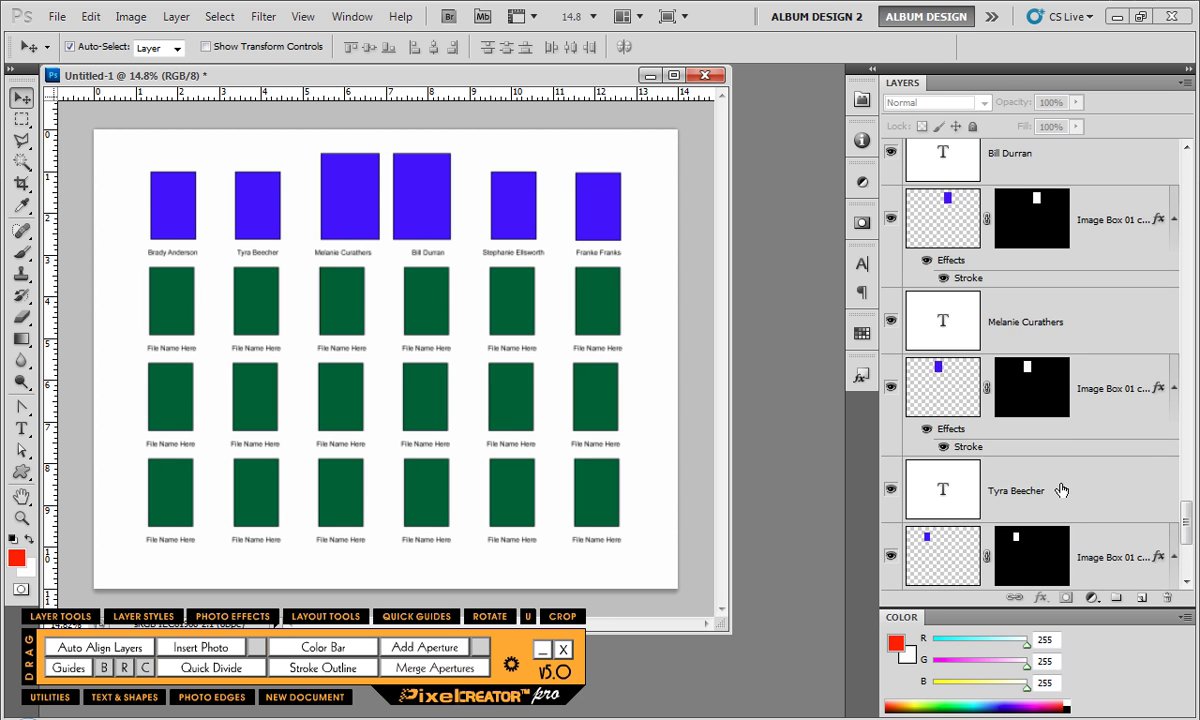
scroll(1073, 496, "down", 2)
left_click(1063, 556)
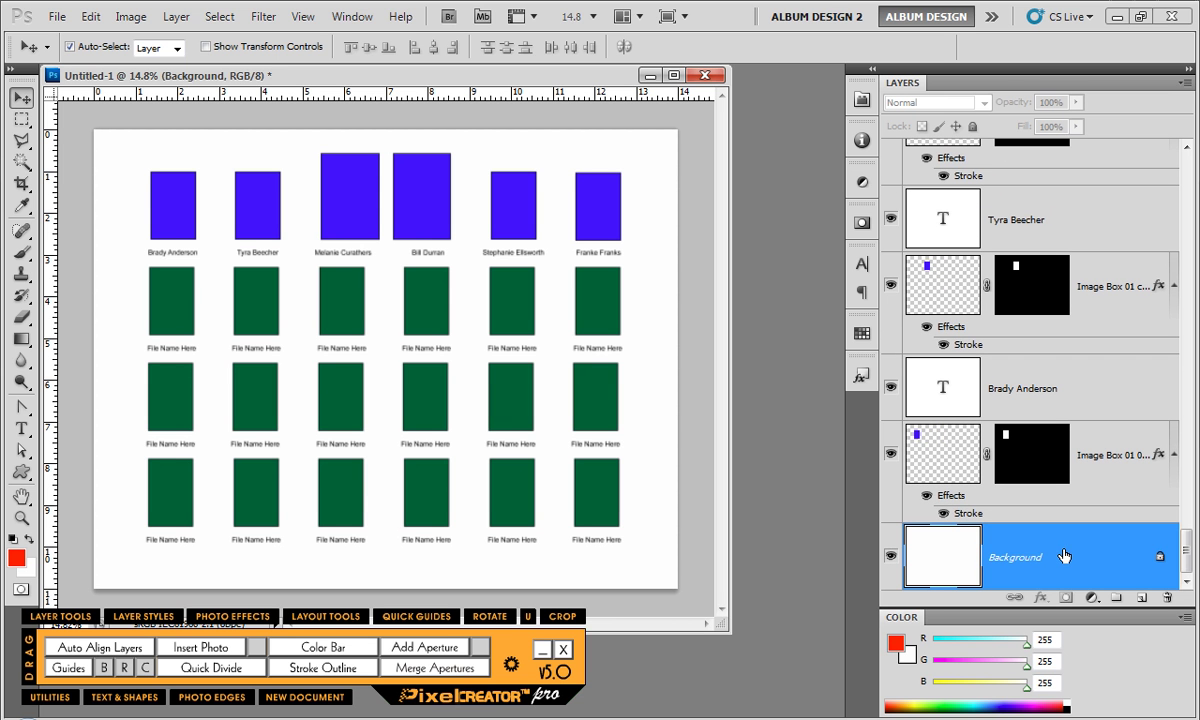
left_click(951, 532, "ctrl")
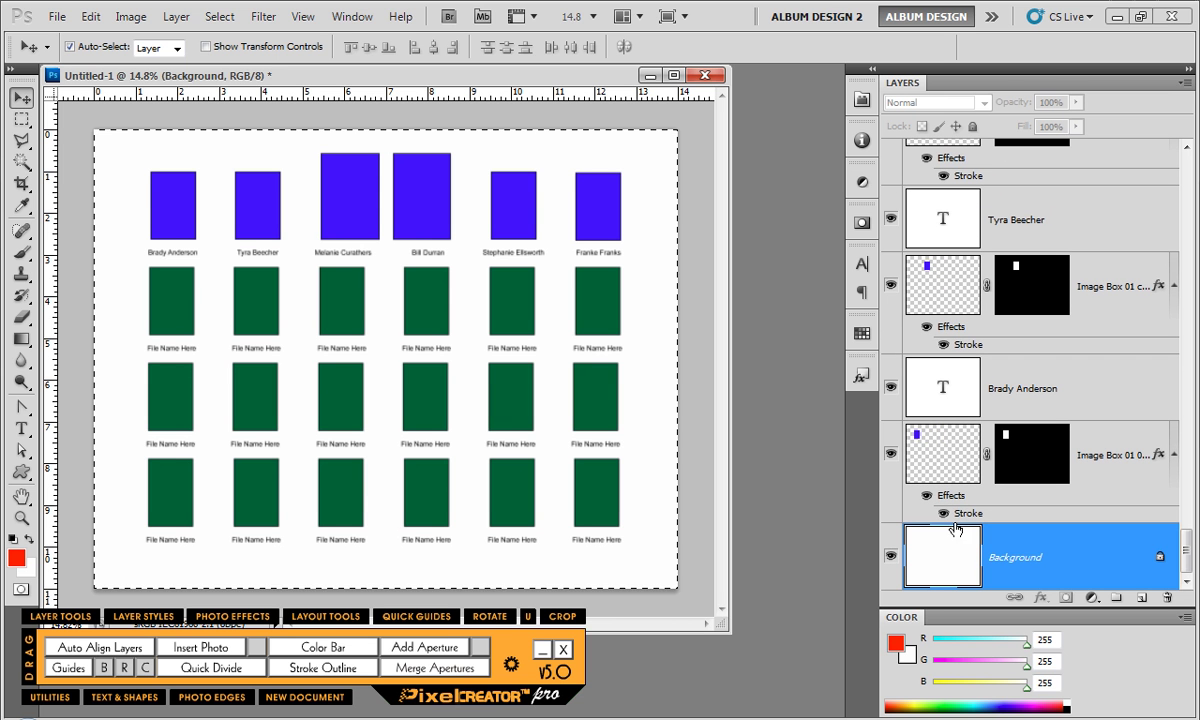
left_click(443, 645)
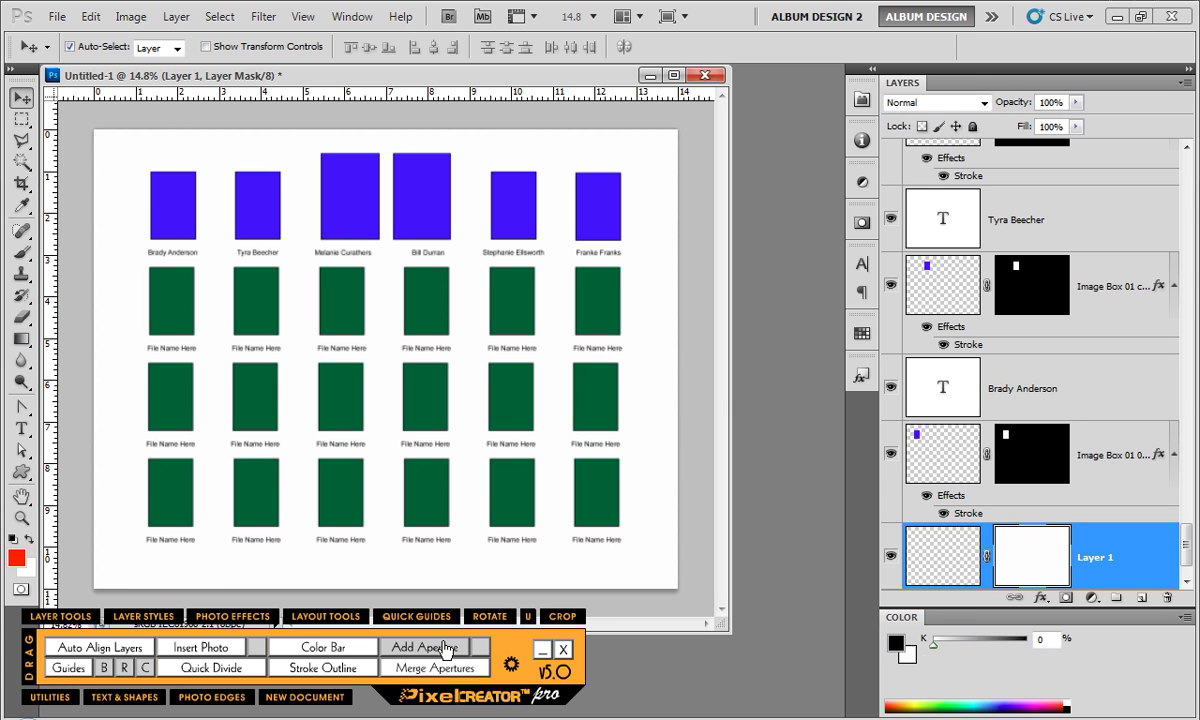